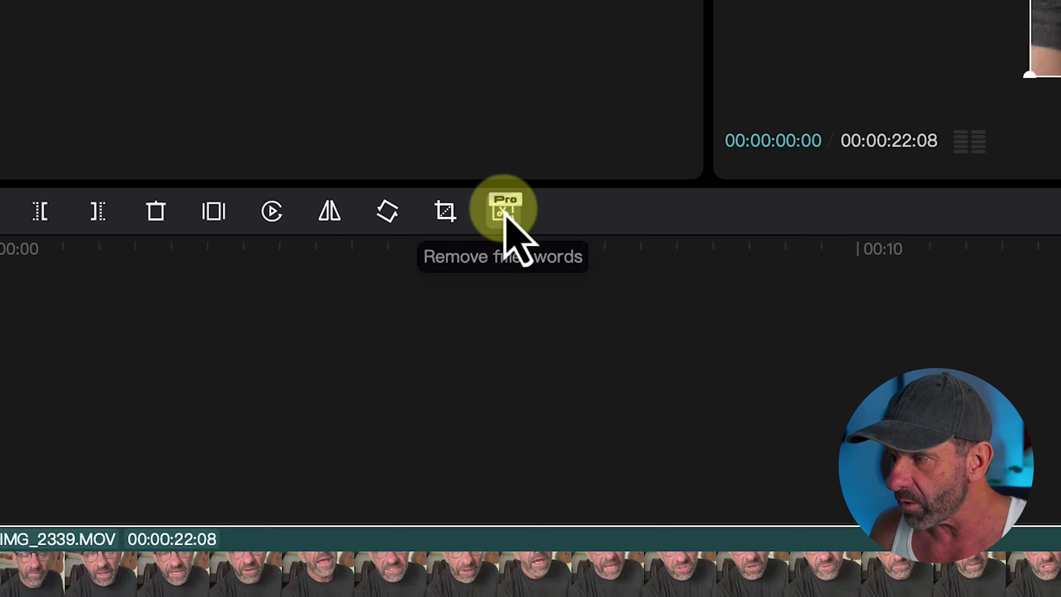
Remove the pauses, repeats, two false-start lines and a mumbled line from IMG_2339.MOV, leaving 9:17.
{"action": "left_click", "coordinate": [291, 324]}
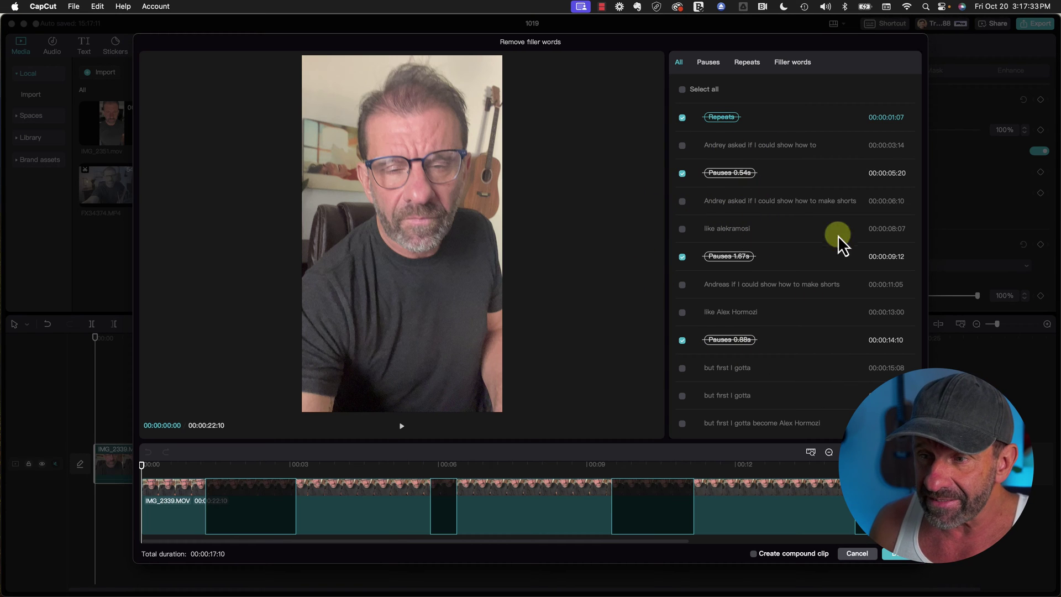
{"action": "left_click", "coordinate": [682, 200]}
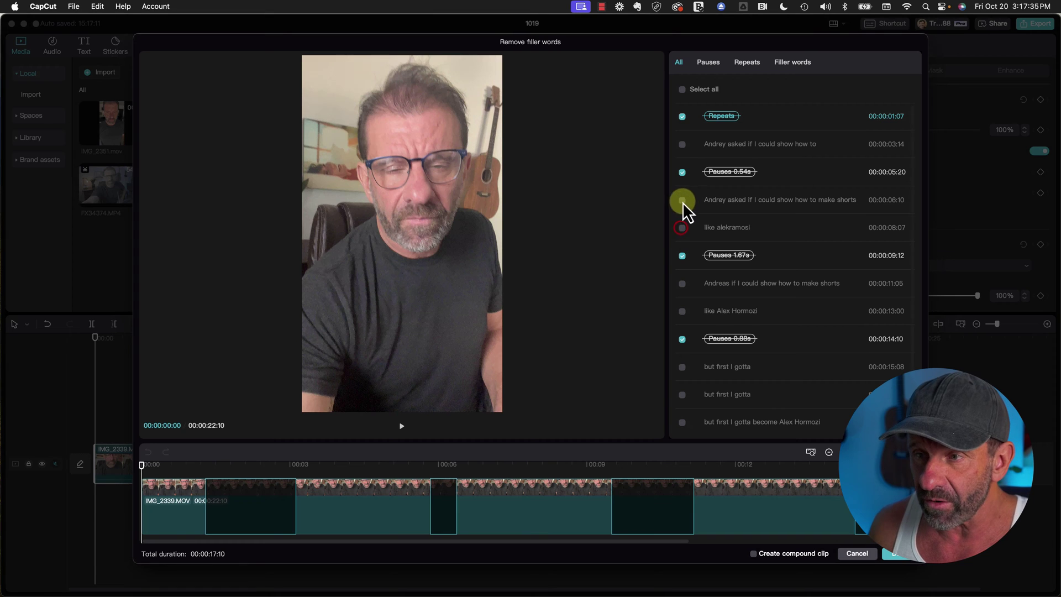
{"action": "left_click", "coordinate": [683, 145]}
{"action": "left_click", "coordinate": [682, 228]}
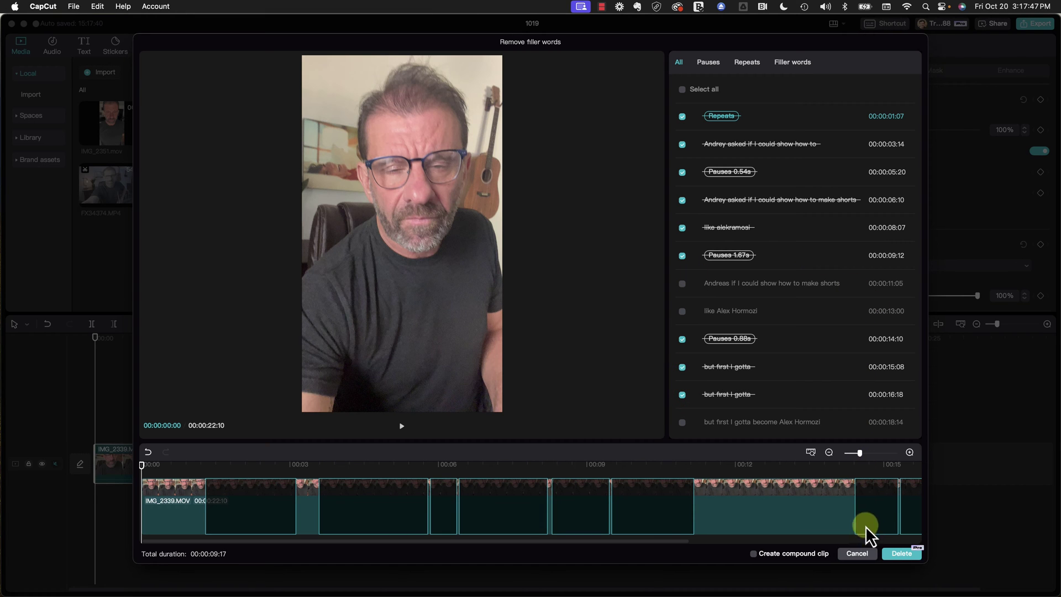
{"action": "left_click", "coordinate": [902, 553]}
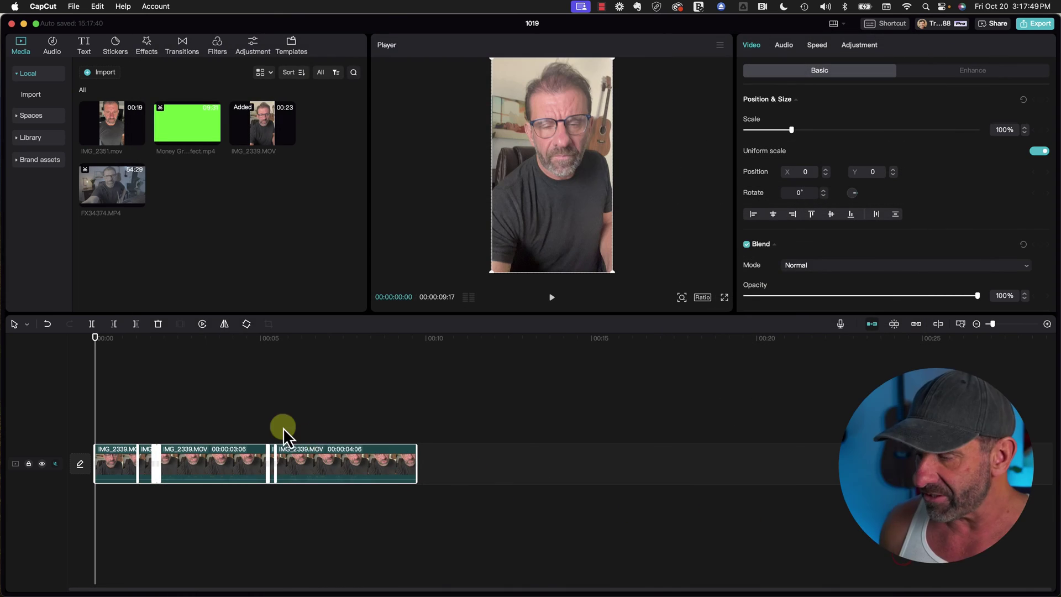
Delete the first two short opening clips so the edit starts with the 3:06 take, totalling 7:19.
{"action": "key", "text": "shift+z"}
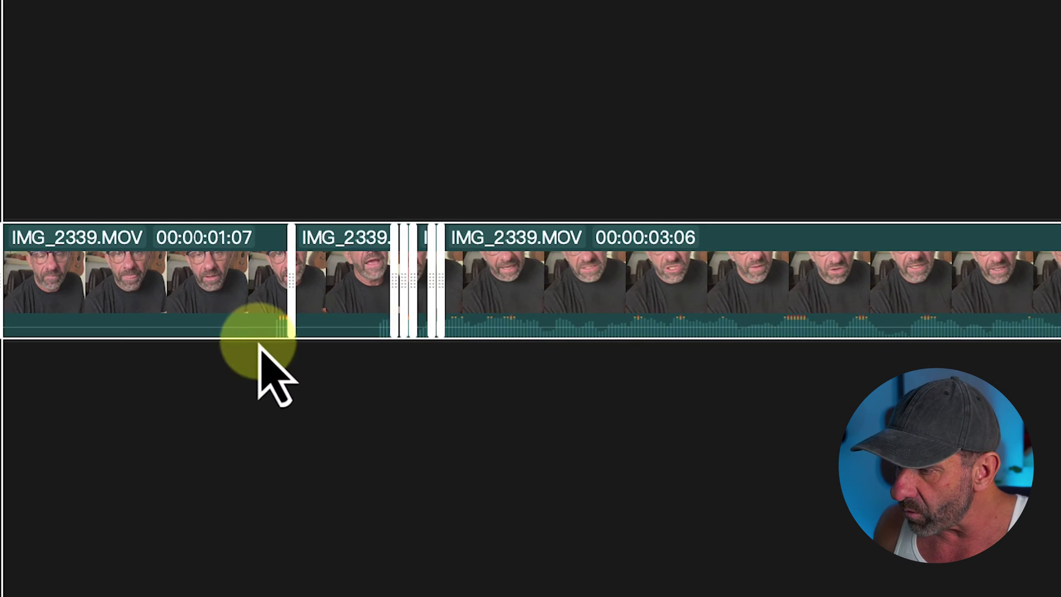
{"action": "left_click", "coordinate": [843, 339]}
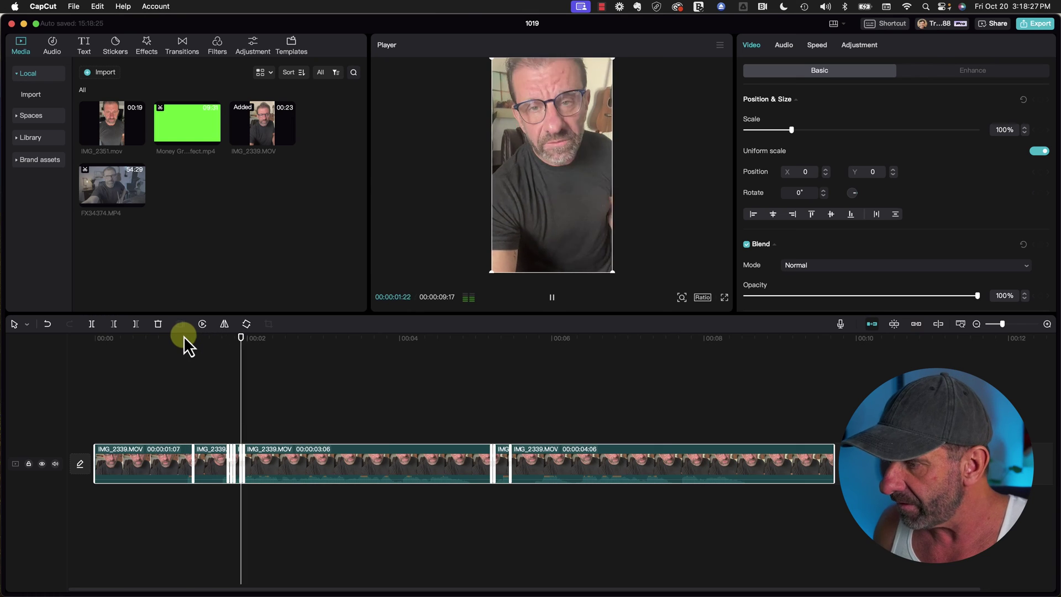
{"action": "key", "text": "space"}
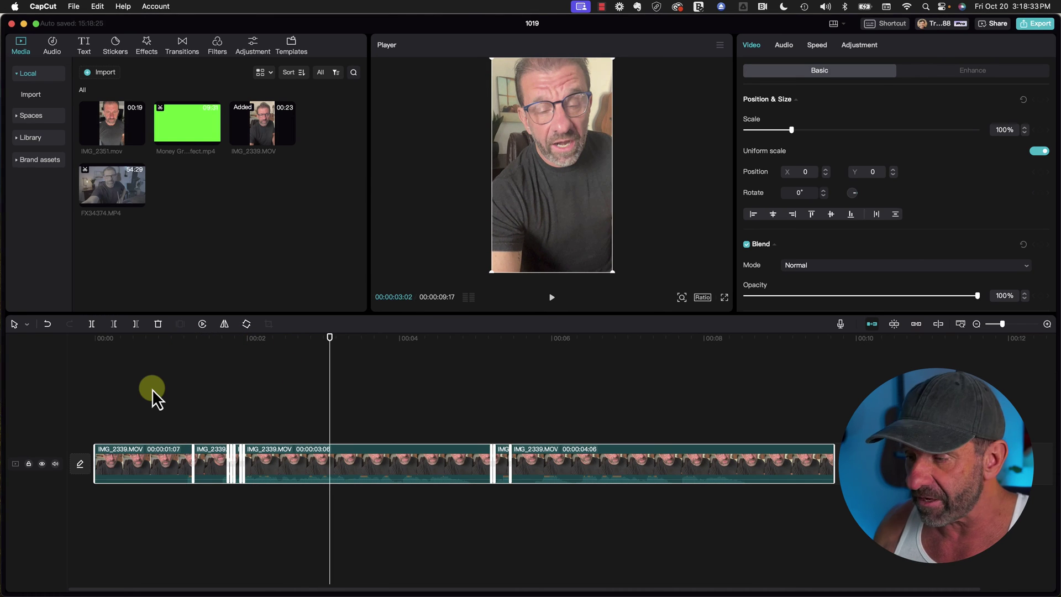
{"action": "left_click_drag", "start_coordinate": [151, 389], "coordinate": [240, 500]}
{"action": "key", "text": "Delete"}
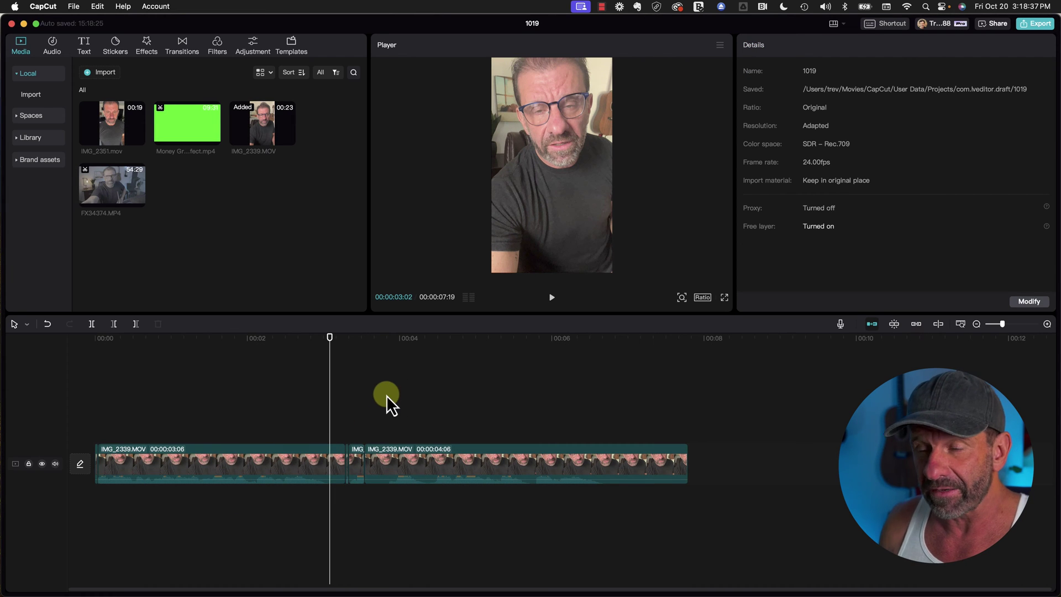
Move the playhead back to about 3:01 and try trimming the first clip manually, then undo it.
{"action": "left_click_drag", "start_coordinate": [352, 342], "coordinate": [333, 396]}
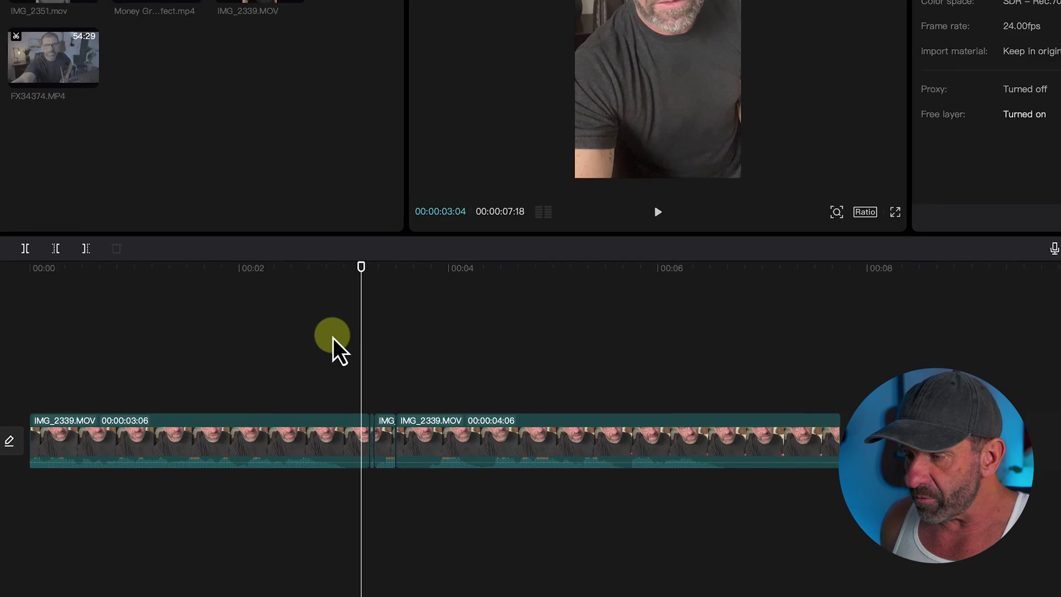
{"action": "scroll", "coordinate": [334, 339], "scroll_direction": "up", "scroll_amount": 2}
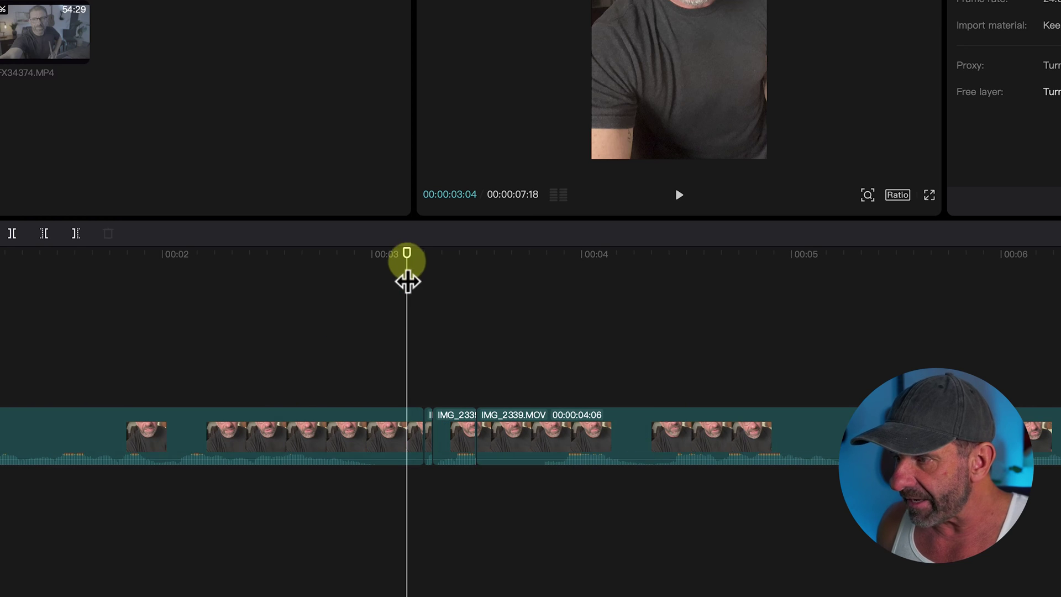
{"action": "left_click_drag", "start_coordinate": [407, 250], "coordinate": [372, 276]}
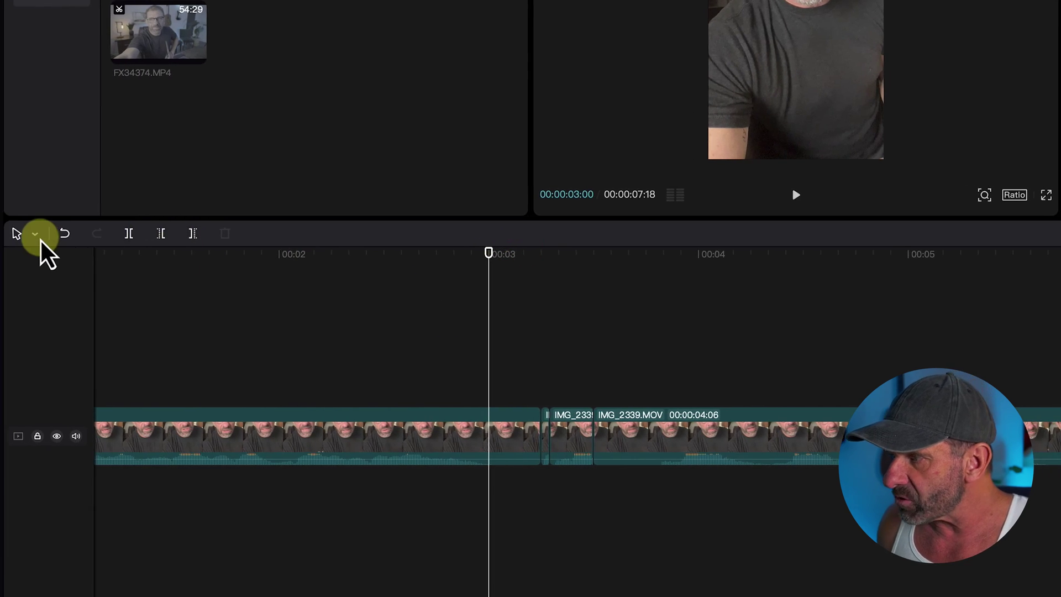
{"action": "left_click", "coordinate": [37, 233]}
{"action": "left_click", "coordinate": [55, 282]}
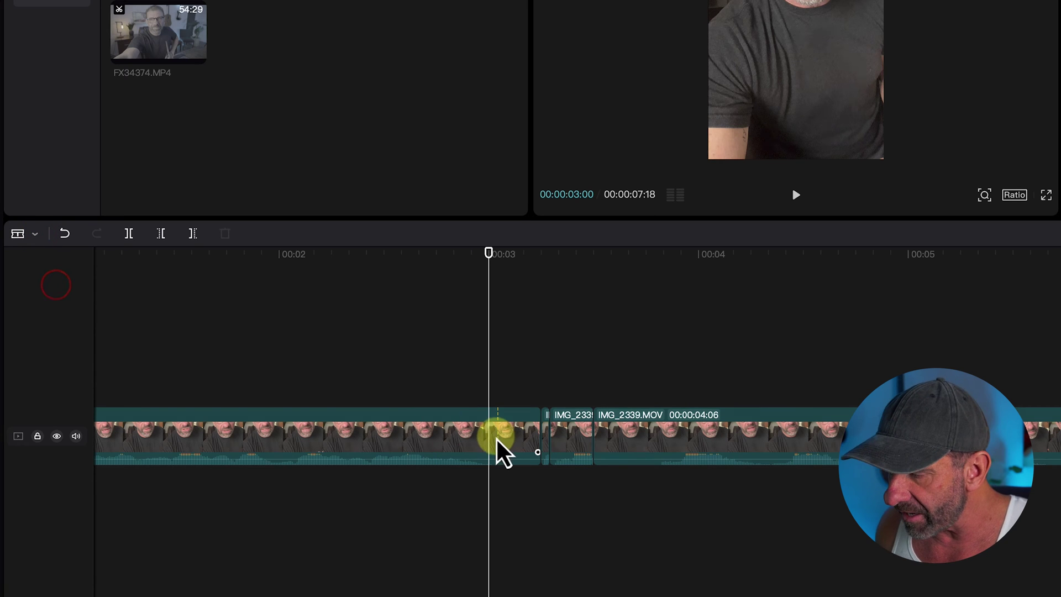
{"action": "left_click", "coordinate": [33, 234]}
{"action": "left_click", "coordinate": [50, 258]}
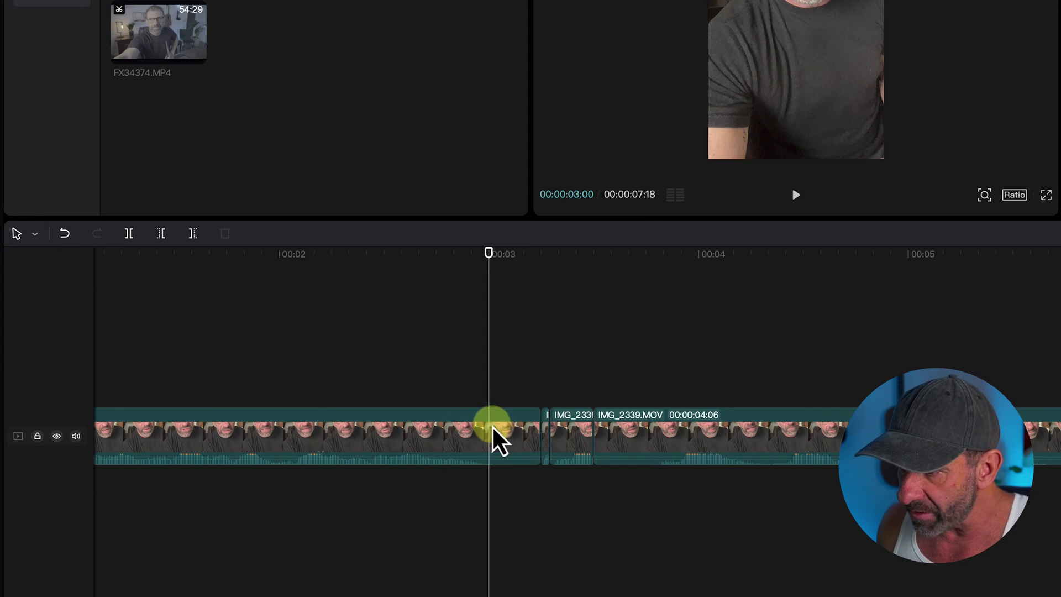
{"action": "left_click_drag", "start_coordinate": [535, 430], "coordinate": [477, 430]}
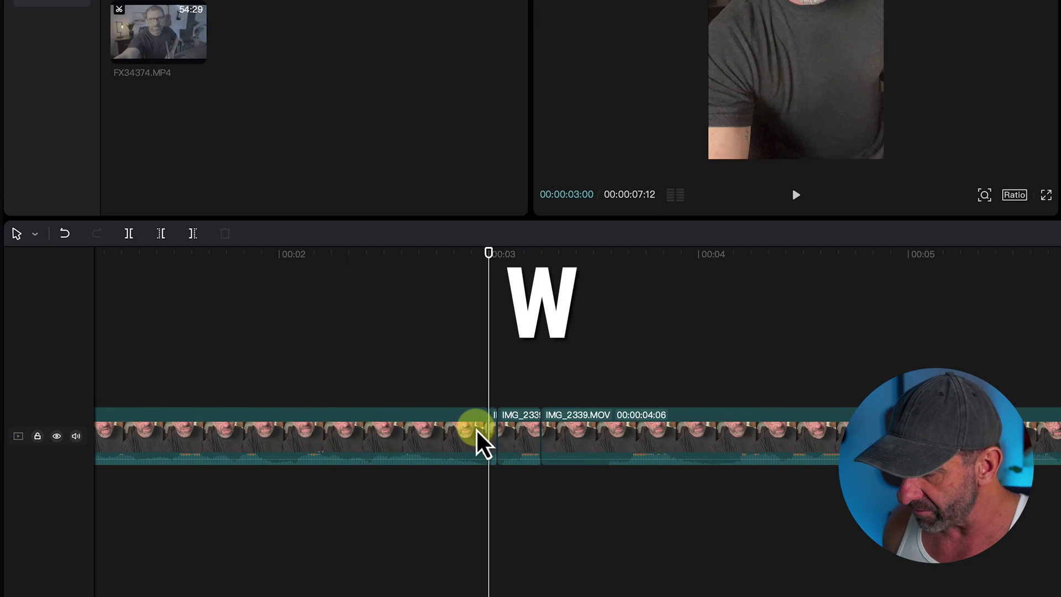
{"action": "key", "text": "super+z"}
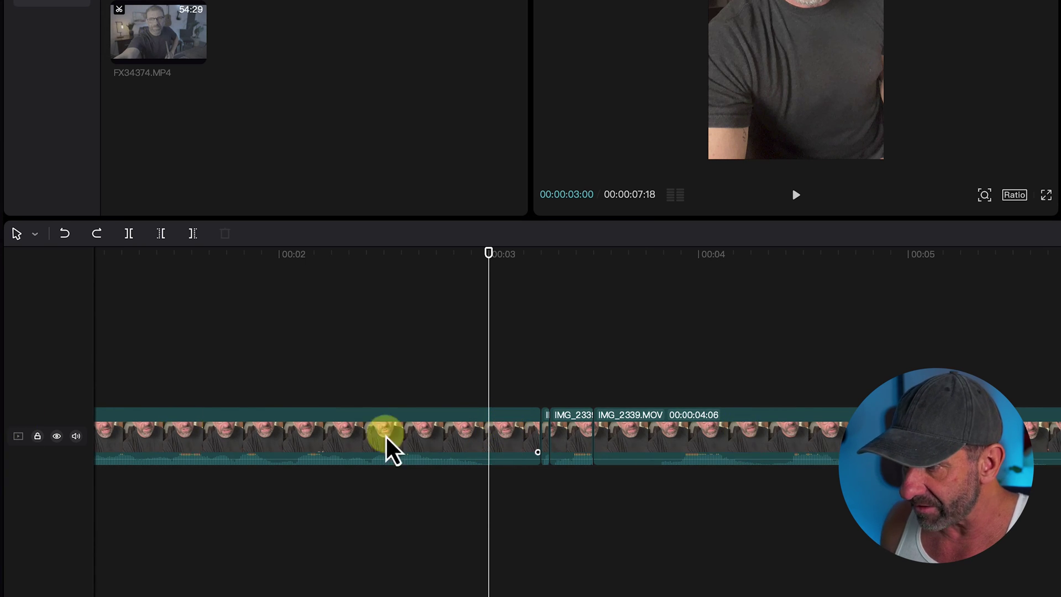
Trim the first clip at the playhead and delete the leftover sliver, bringing the edit to 7:06.
{"action": "key", "text": "w"}
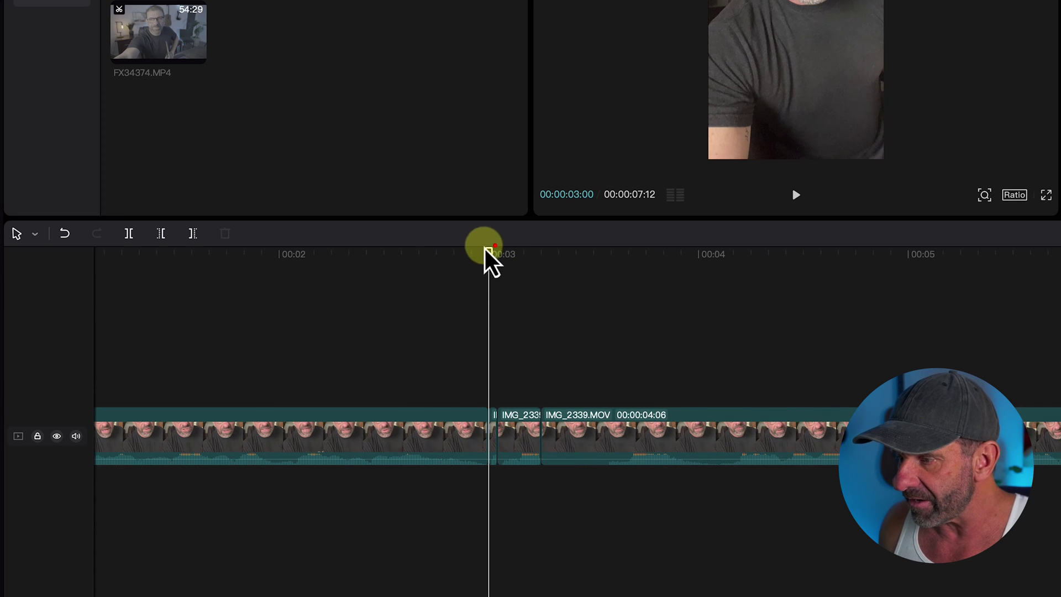
{"action": "key", "text": "Left"}
{"action": "key", "text": "Left"}
{"action": "key", "text": "Left"}
{"action": "key", "text": "Left"}
{"action": "key", "text": "Left"}
{"action": "key", "text": "Left"}
{"action": "key", "text": "Left"}
{"action": "key", "text": "Left"}
{"action": "left_click", "coordinate": [507, 429]}
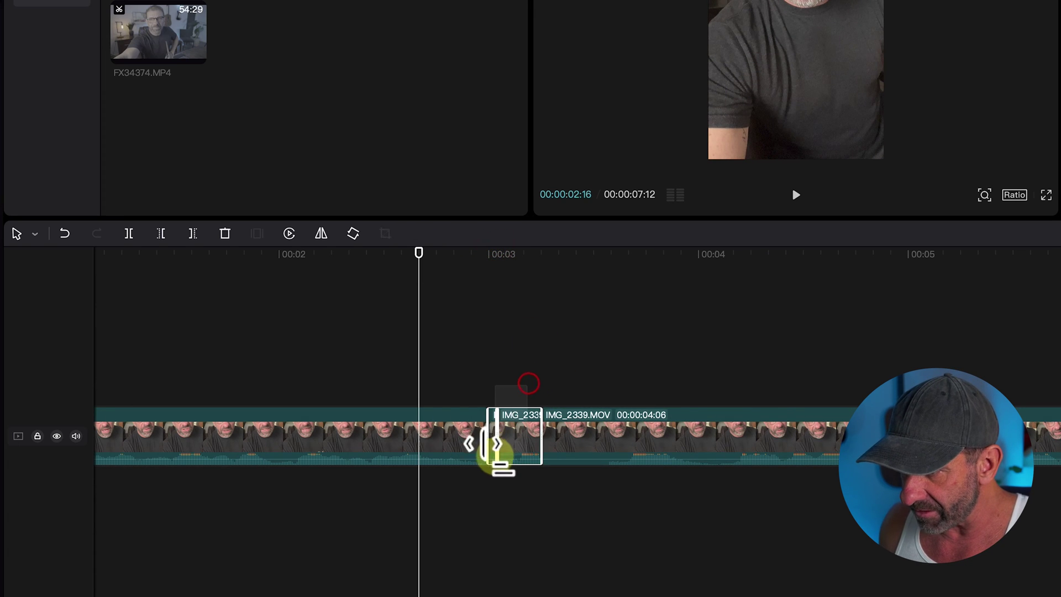
{"action": "key", "text": "Delete"}
{"action": "left_click", "coordinate": [544, 259]}
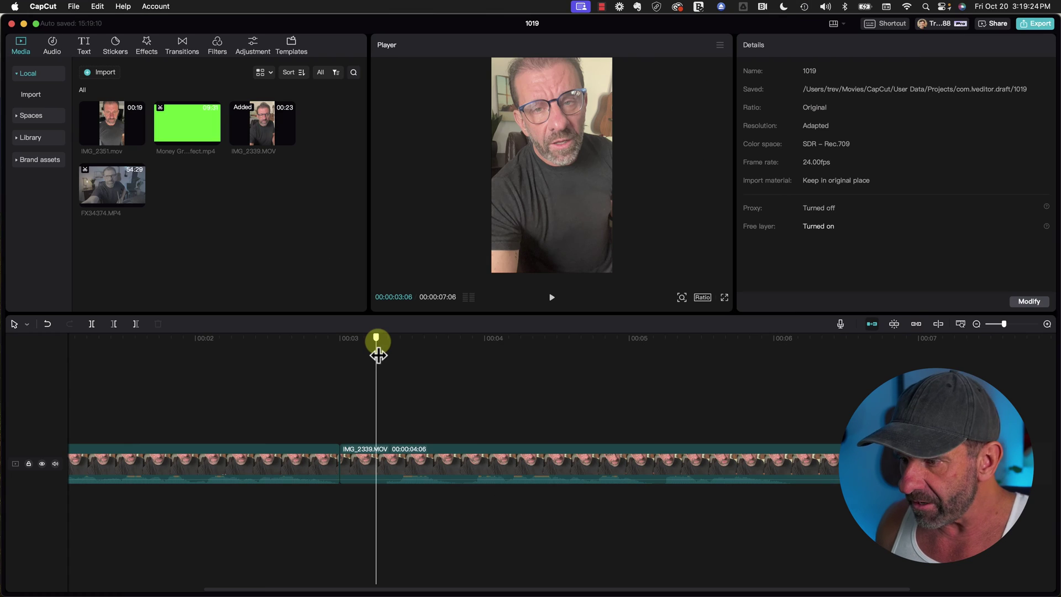
Trim the second take's start at about 3:12 and undo a stray end trim, so the edit totals 6:23.
{"action": "key", "text": "space"}
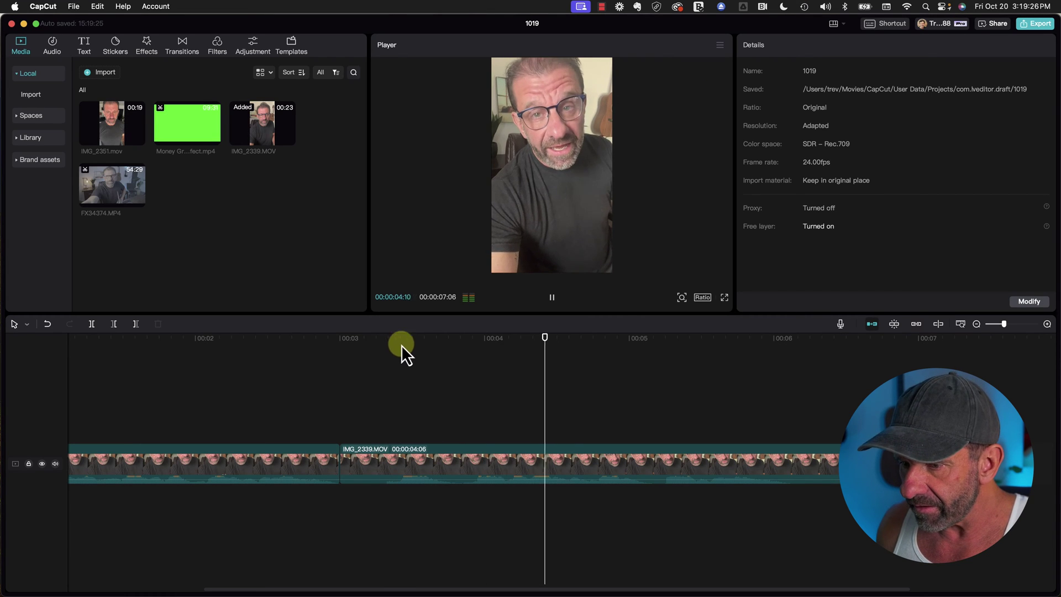
{"action": "left_click", "coordinate": [384, 463]}
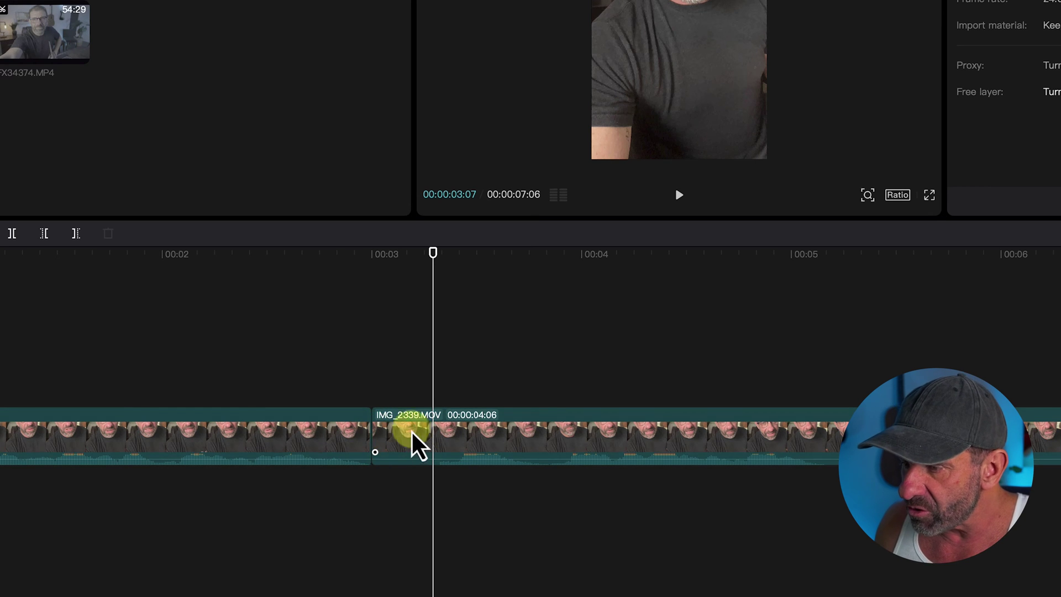
{"action": "key", "text": "q"}
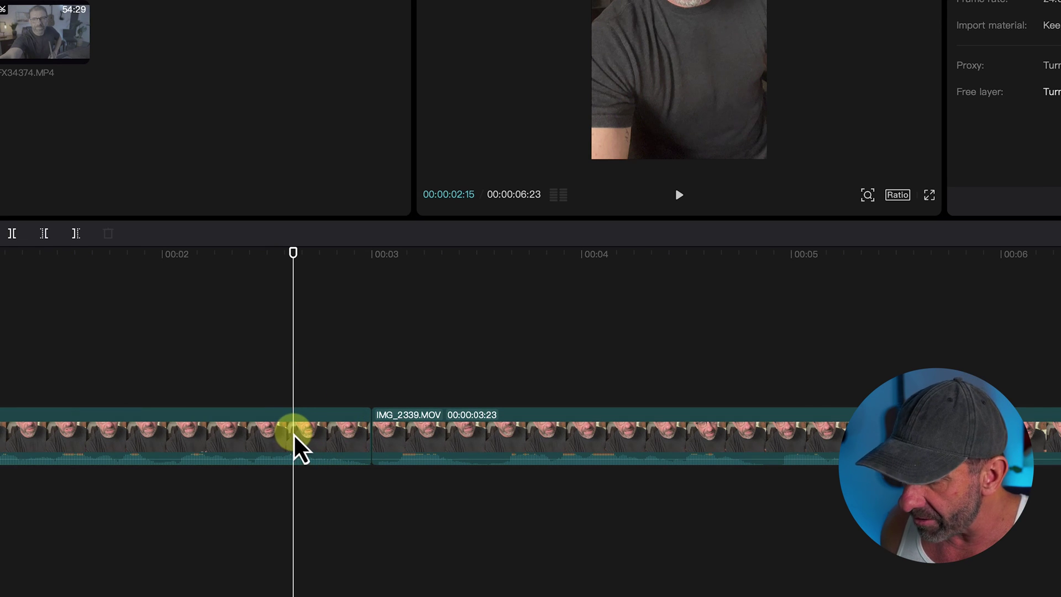
{"action": "key", "text": "w"}
{"action": "key", "text": "super+z"}
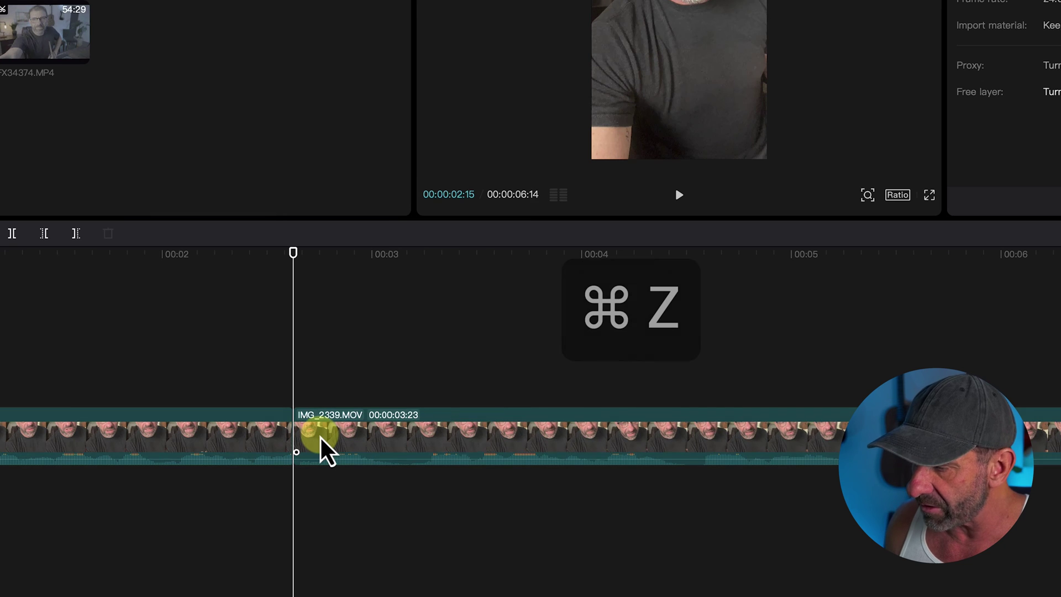
{"action": "left_click", "coordinate": [476, 302]}
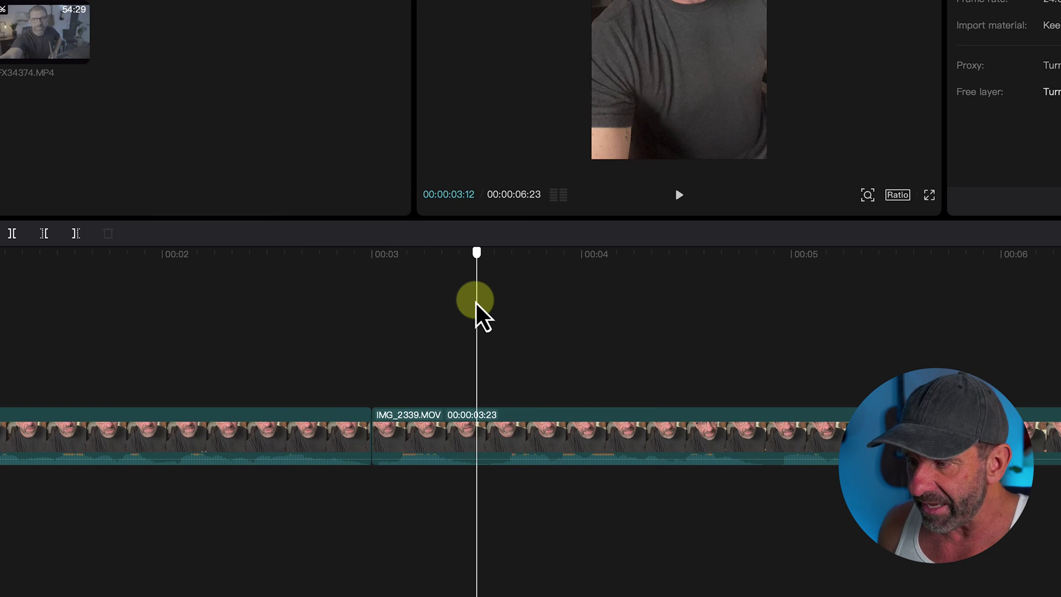
{"action": "mouse_move", "coordinate": [476, 303]}
{"action": "left_mouse_down"}
{"action": "mouse_move", "coordinate": [372, 310]}
{"action": "mouse_move", "coordinate": [479, 305]}
{"action": "left_mouse_up"}
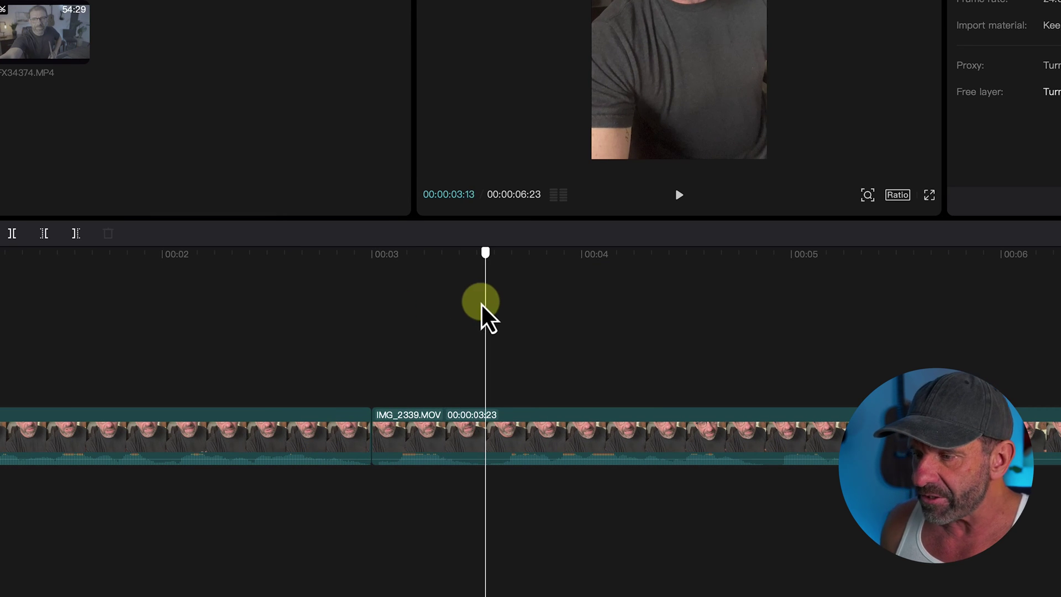
{"action": "key", "text": "q"}
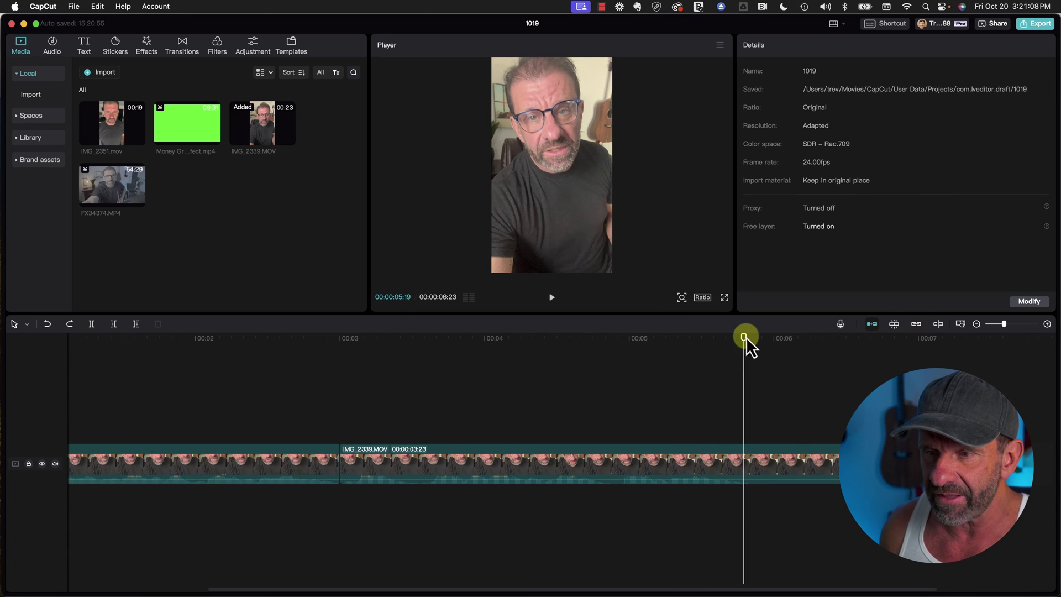
{"action": "left_click_drag", "start_coordinate": [744, 337], "coordinate": [750, 341]}
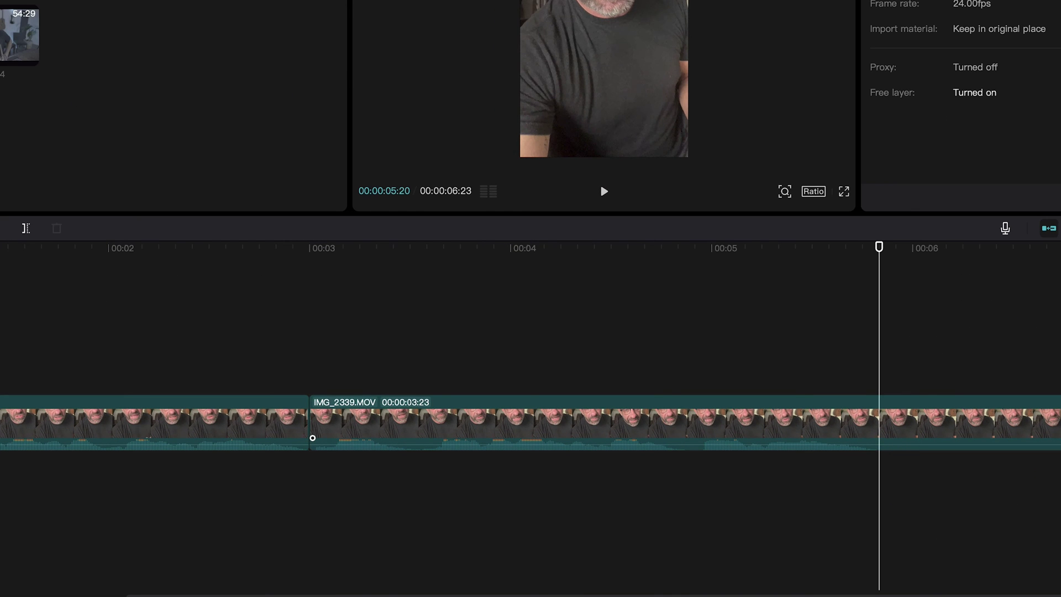
Cut the edit's tail at 5:20 and play the result back from the start.
{"action": "key", "text": "w"}
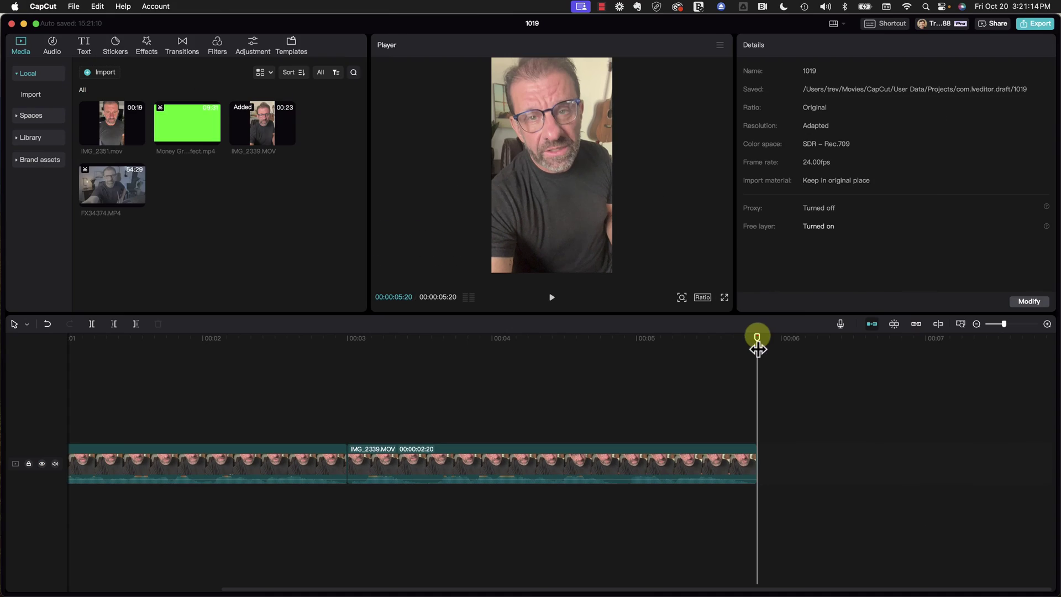
{"action": "key", "text": "Home"}
{"action": "key", "text": "space"}
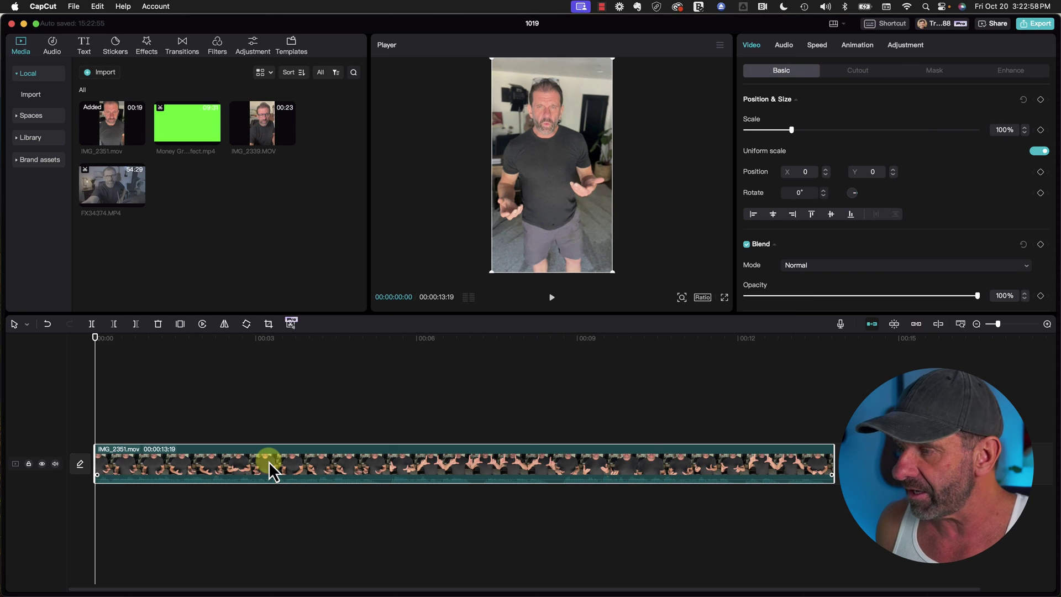
Duplicate IMG_2351.mov onto a track above and choose Motion tracking for the copy.
{"action": "left_click_drag", "start_coordinate": [268, 462], "coordinate": [266, 422]}
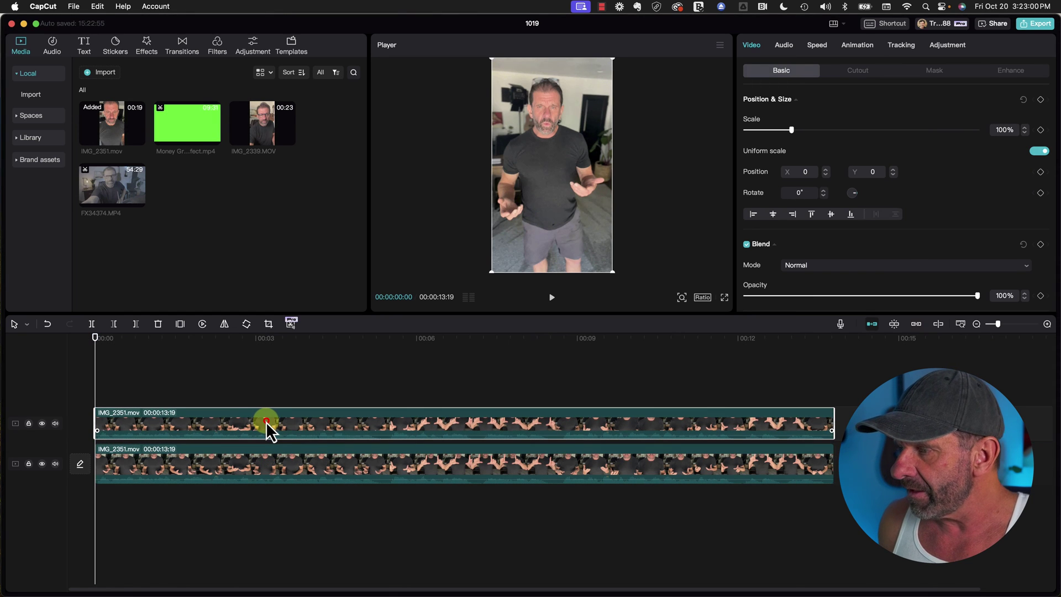
{"action": "left_click", "coordinate": [900, 46]}
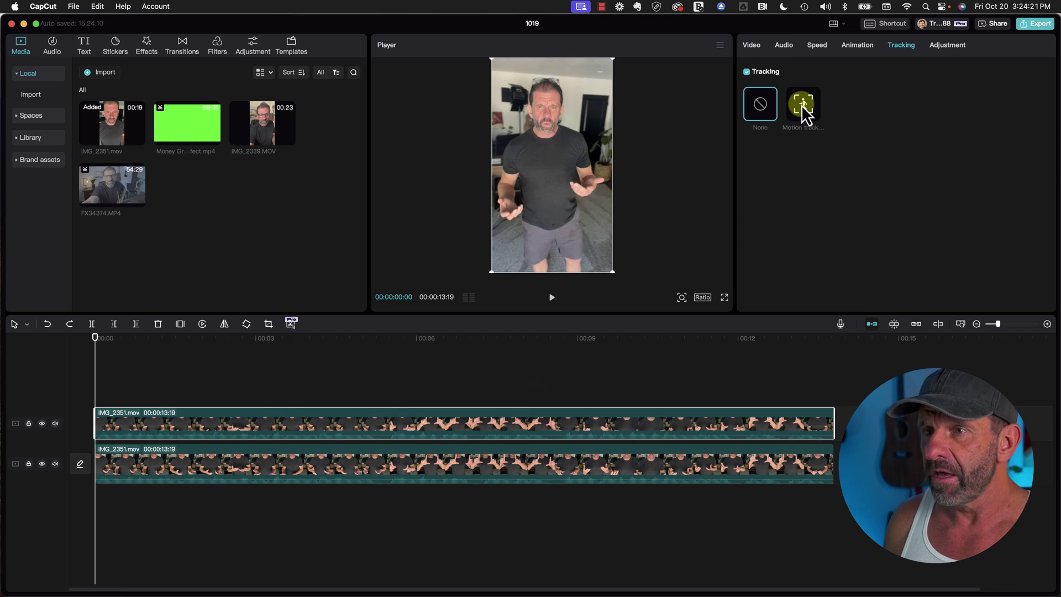
{"action": "left_click", "coordinate": [802, 105]}
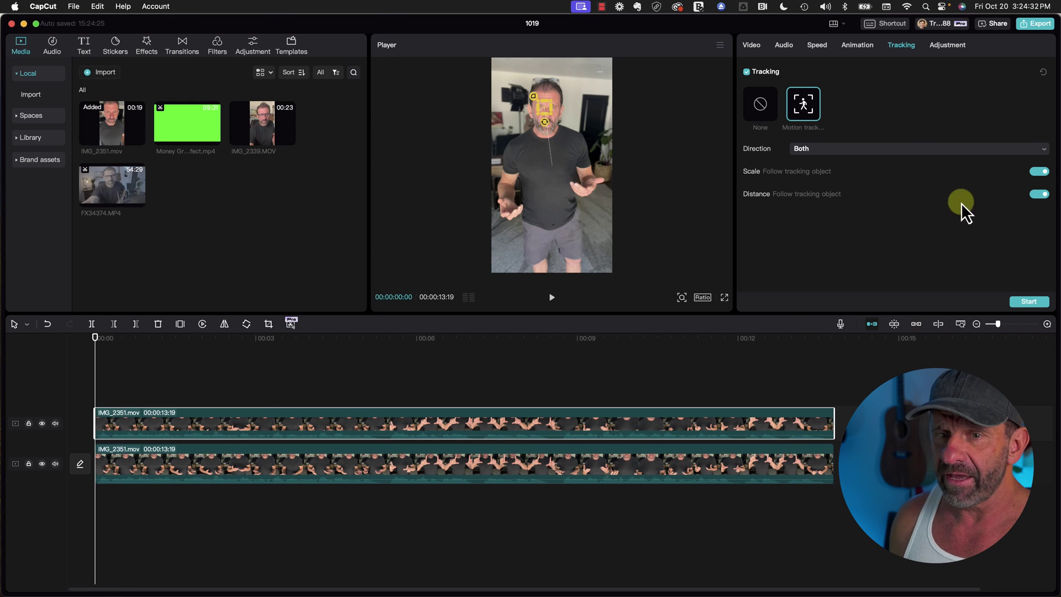
Start motion tracking on the upper IMG_2351.mov copy and scrub ahead to check it.
{"action": "left_click", "coordinate": [1020, 300]}
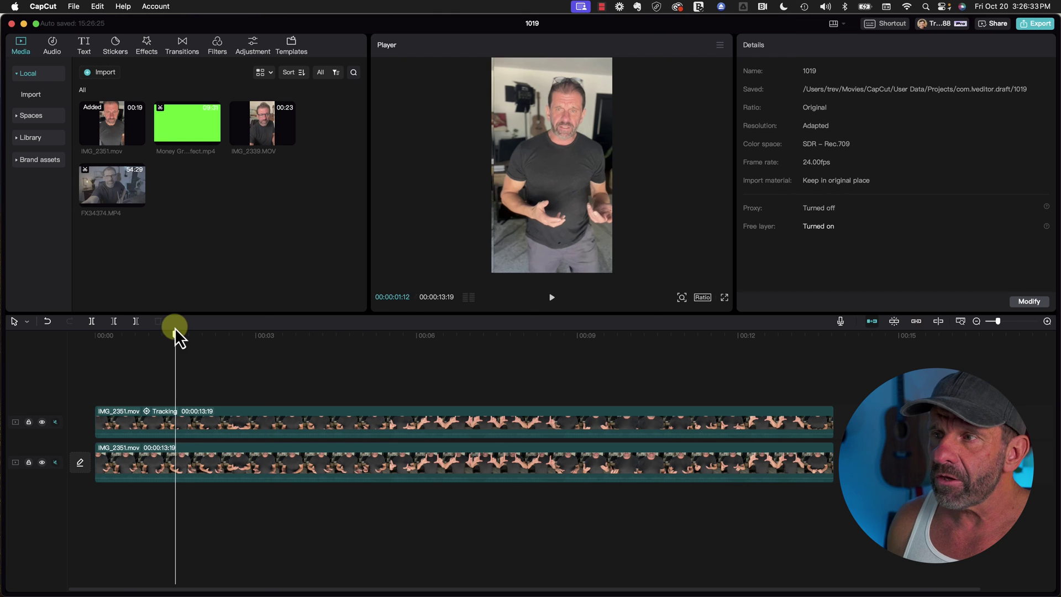
{"action": "left_click_drag", "start_coordinate": [175, 328], "coordinate": [206, 329]}
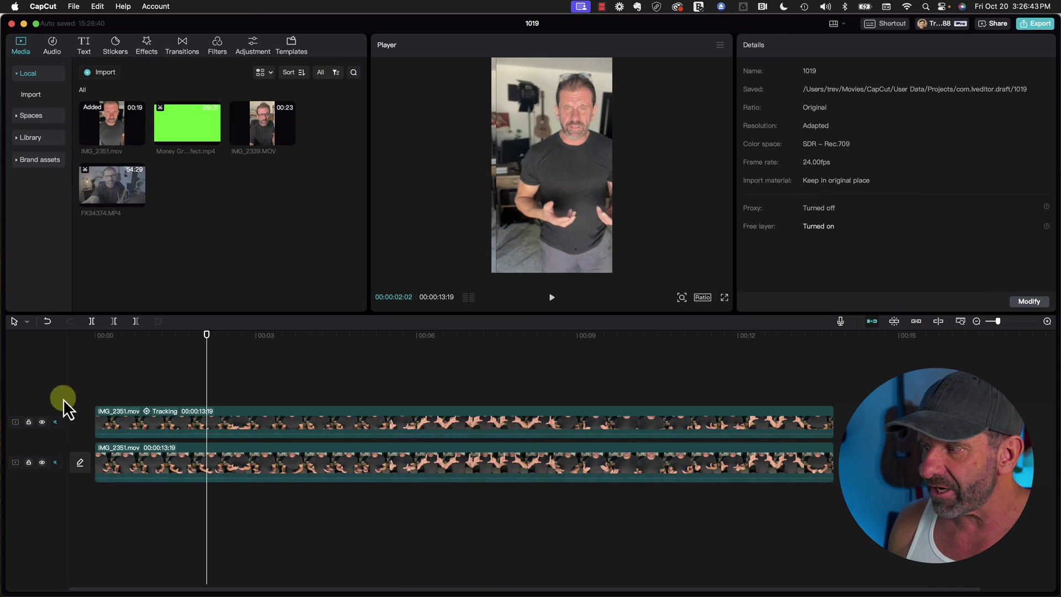
Hide the lower duplicate track and scale the upper tracked clip to 112%, previewing around 00:10.
{"action": "left_click", "coordinate": [42, 463]}
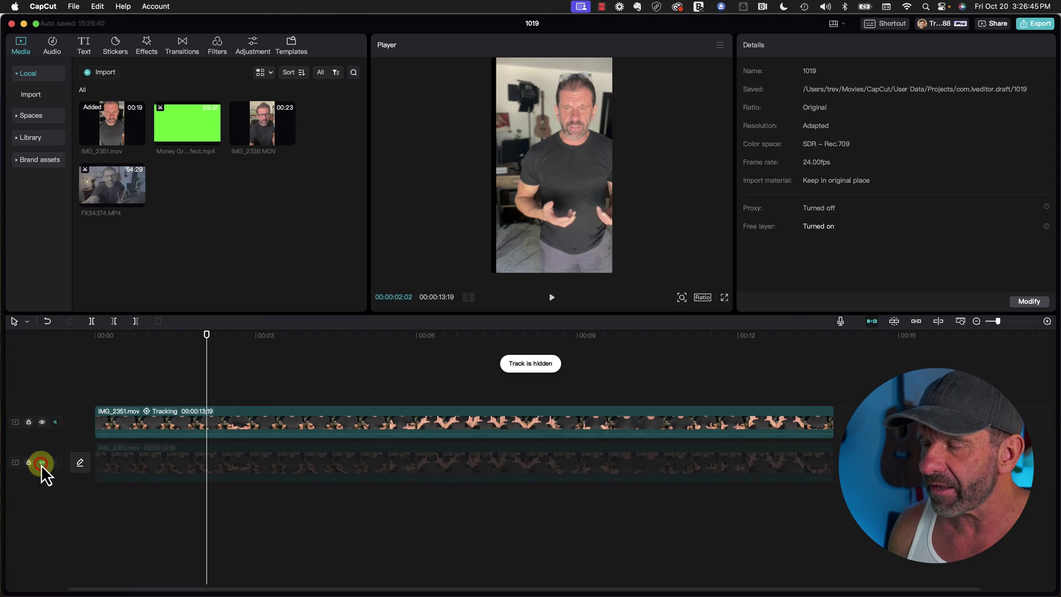
{"action": "left_click", "coordinate": [539, 131]}
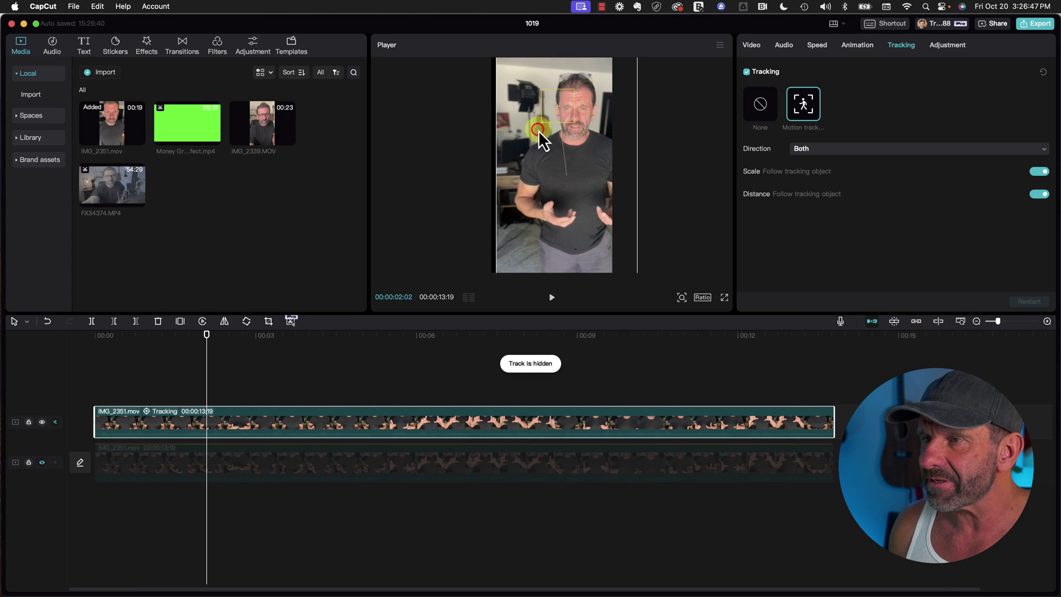
{"action": "left_click", "coordinate": [754, 46]}
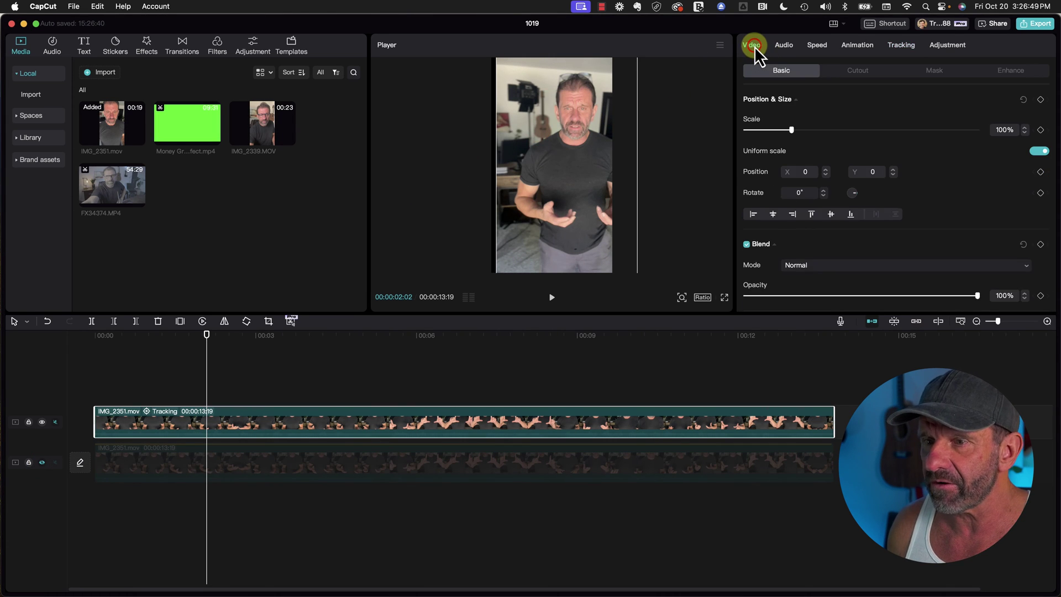
{"action": "left_click_drag", "start_coordinate": [792, 129], "coordinate": [796, 128]}
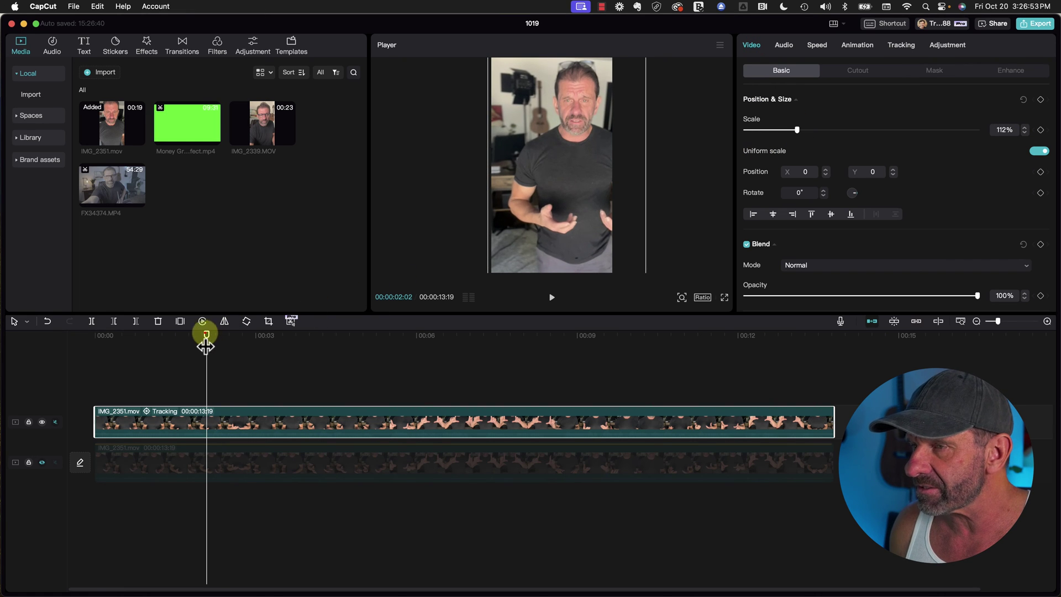
{"action": "left_click_drag", "start_coordinate": [206, 345], "coordinate": [85, 343]}
{"action": "left_click", "coordinate": [50, 348]}
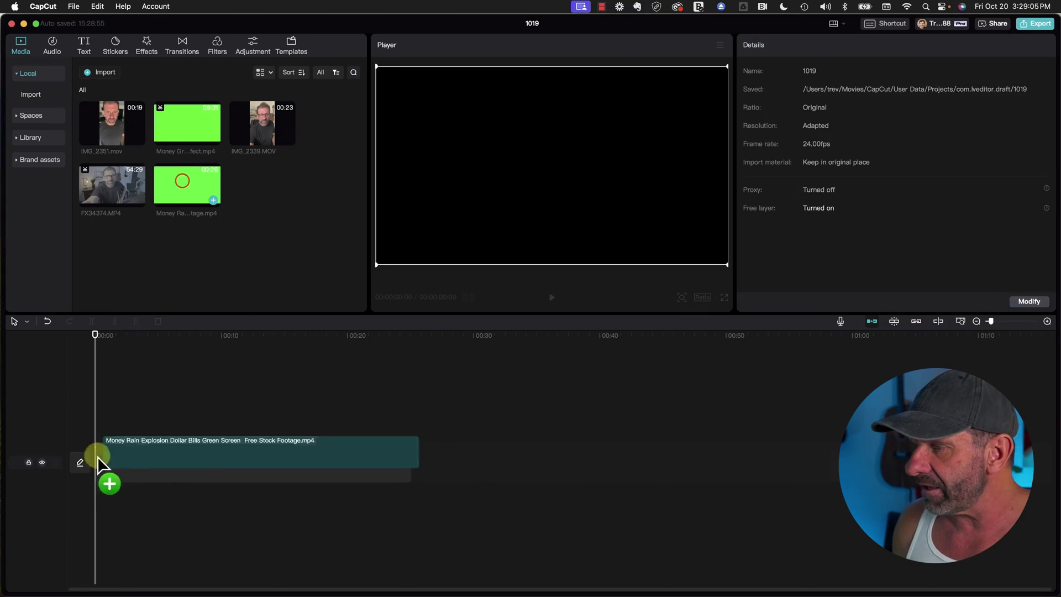
Place IMG_2351.mov on the timeline, duplicate it onto a track above, and turn on Auto cutout for the top copy.
{"action": "key", "text": "space"}
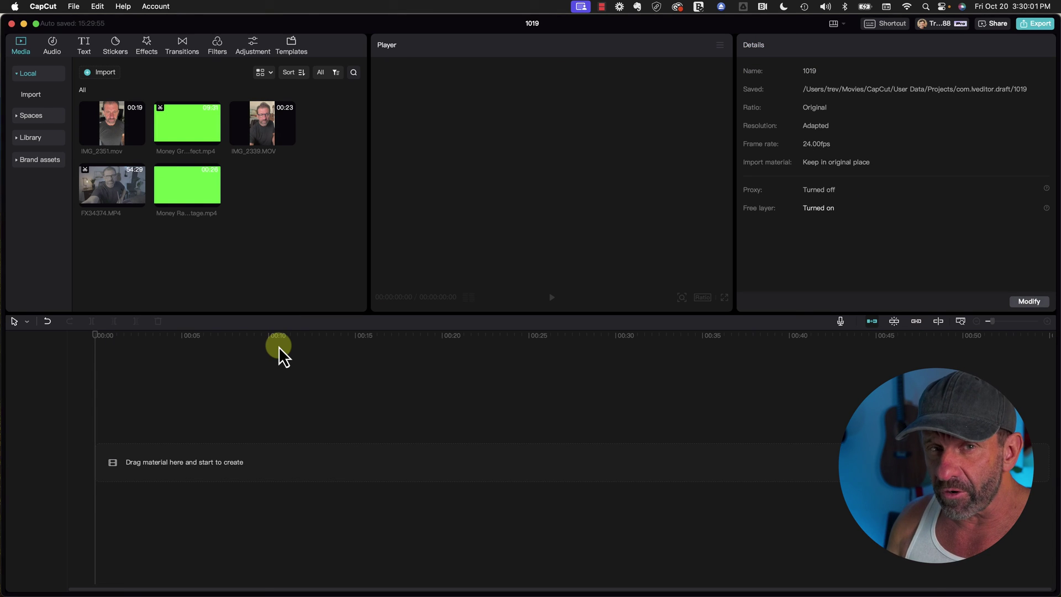
{"action": "left_click_drag", "start_coordinate": [105, 133], "coordinate": [132, 457]}
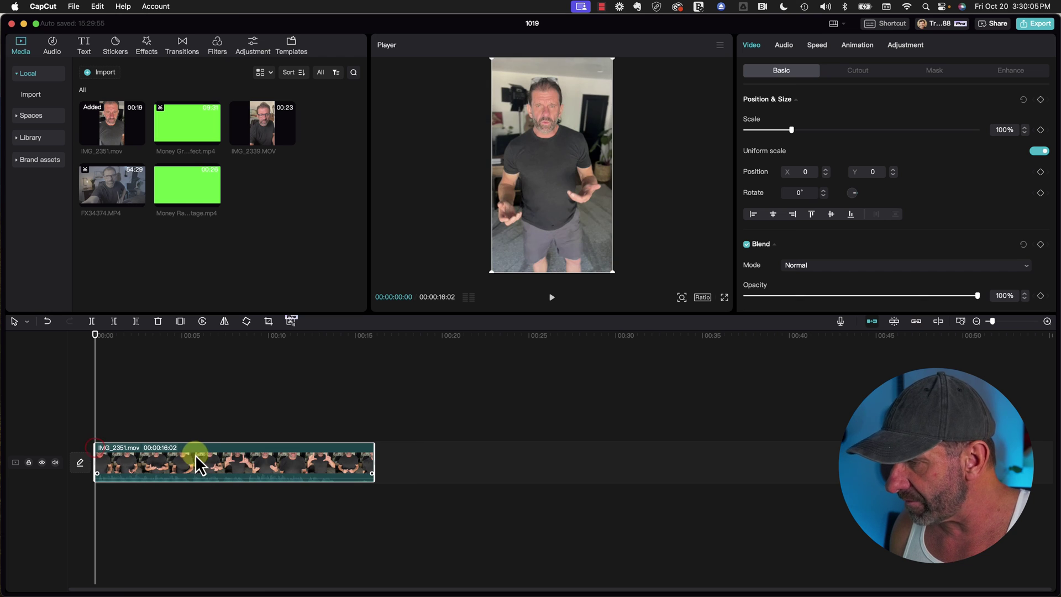
{"action": "left_click_drag", "start_coordinate": [206, 465], "coordinate": [205, 425]}
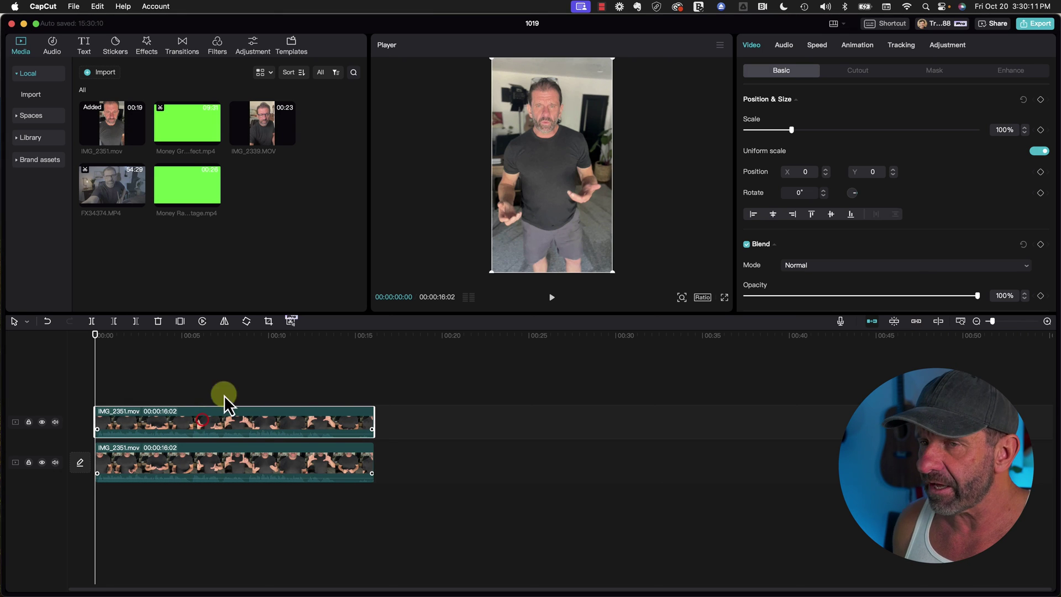
{"action": "left_click", "coordinate": [855, 70]}
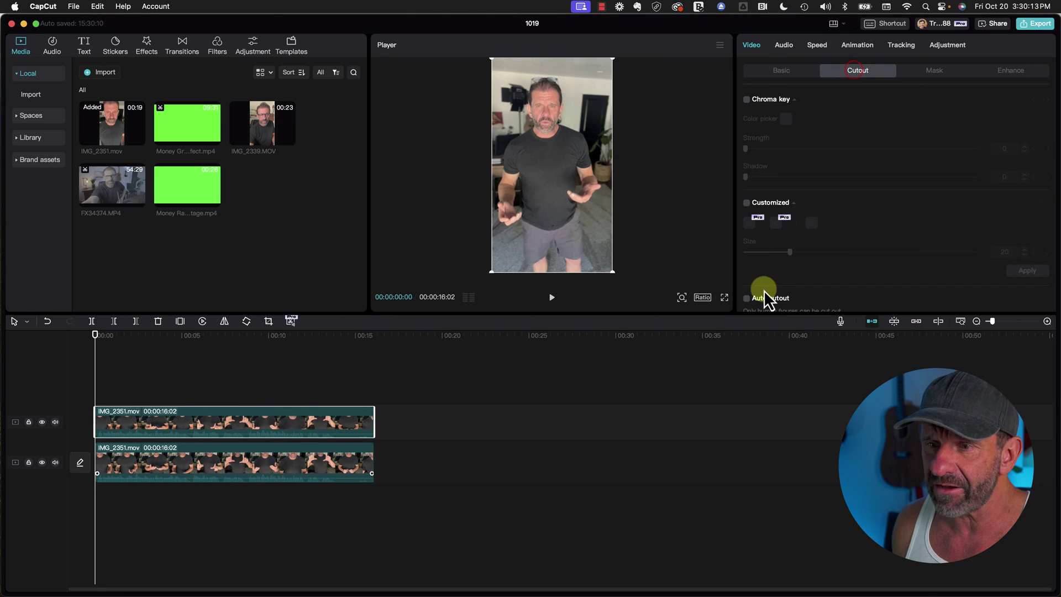
{"action": "left_click", "coordinate": [747, 299]}
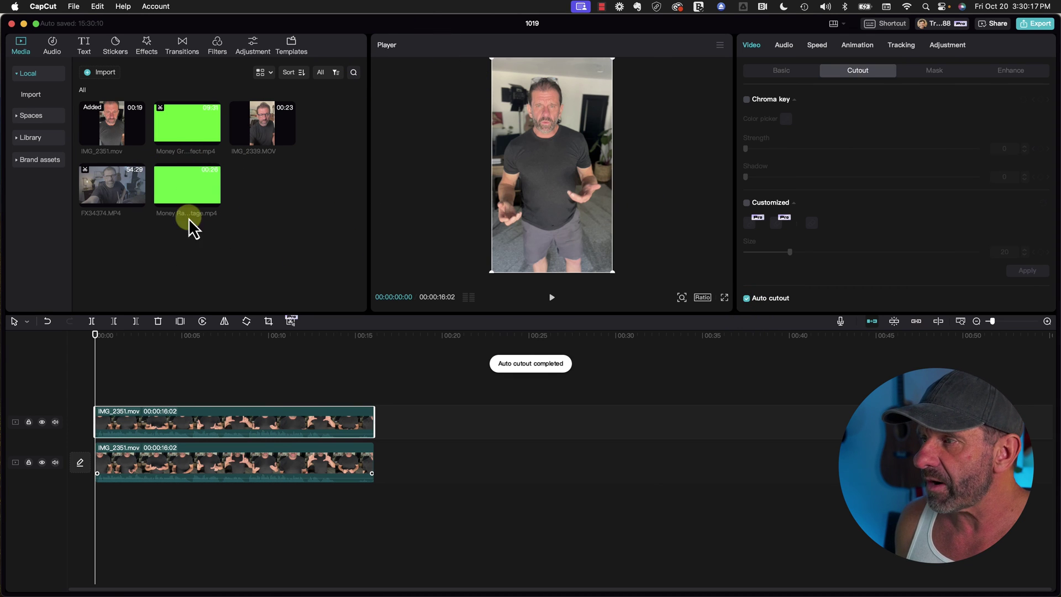
Insert the money-rain clip between the two tracks, trim it to 16:01, and scale it to 318%.
{"action": "left_click_drag", "start_coordinate": [191, 194], "coordinate": [108, 409]}
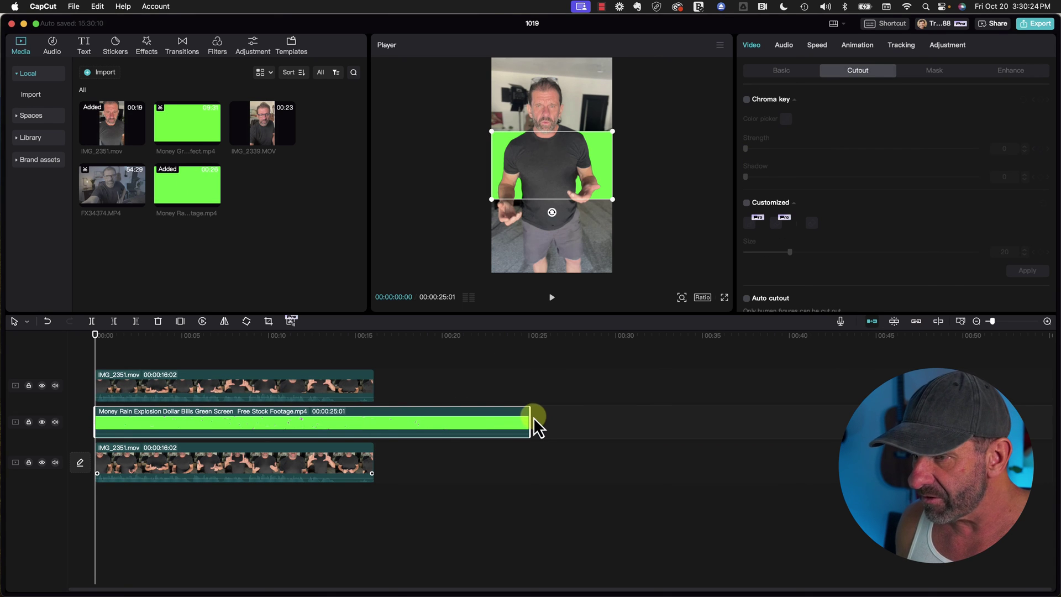
{"action": "left_click_drag", "start_coordinate": [532, 417], "coordinate": [531, 416]}
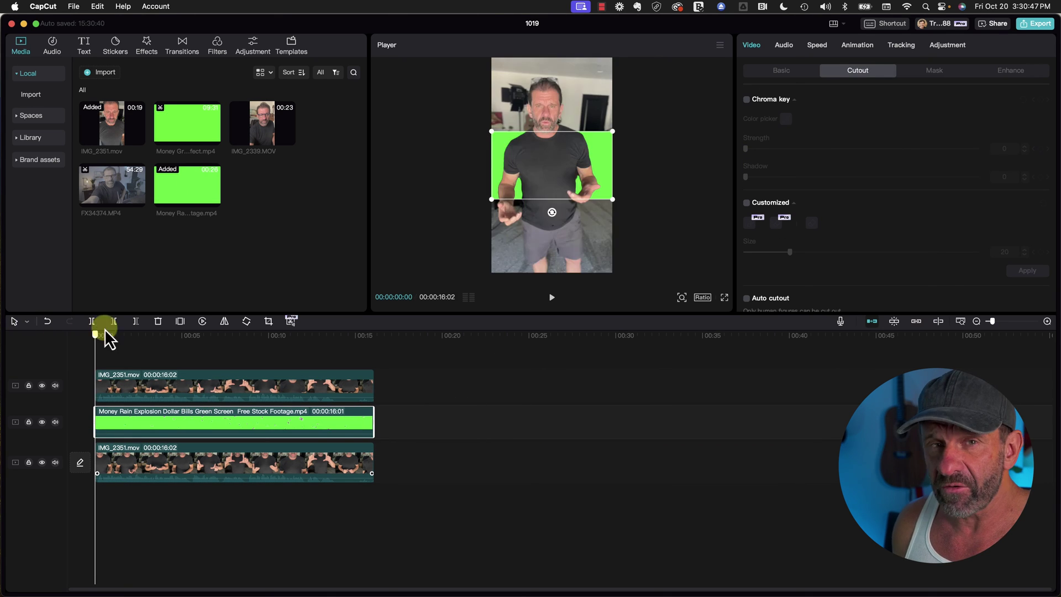
{"action": "mouse_move", "coordinate": [104, 338]}
{"action": "left_mouse_down"}
{"action": "mouse_move", "coordinate": [81, 334]}
{"action": "mouse_move", "coordinate": [120, 346]}
{"action": "mouse_move", "coordinate": [86, 342]}
{"action": "left_mouse_up"}
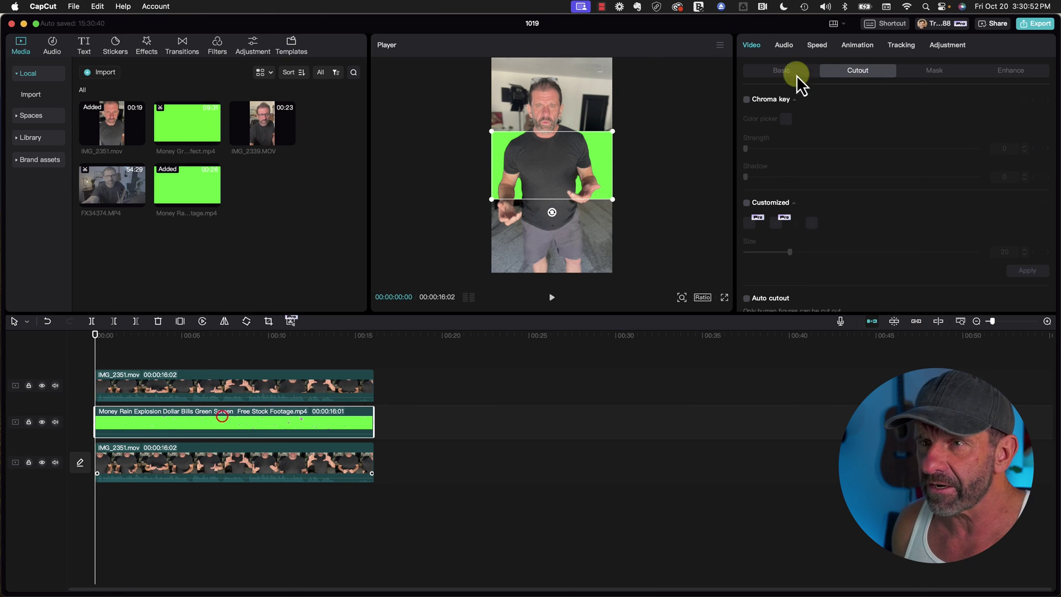
{"action": "left_click", "coordinate": [779, 70]}
{"action": "left_click_drag", "start_coordinate": [790, 130], "coordinate": [884, 131]}
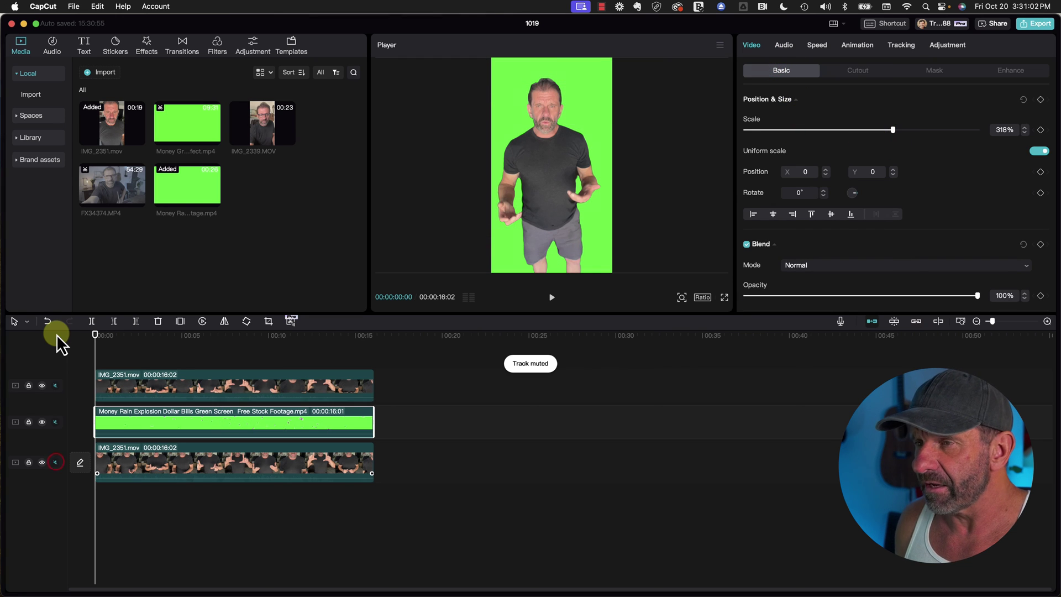
{"action": "key", "text": "space"}
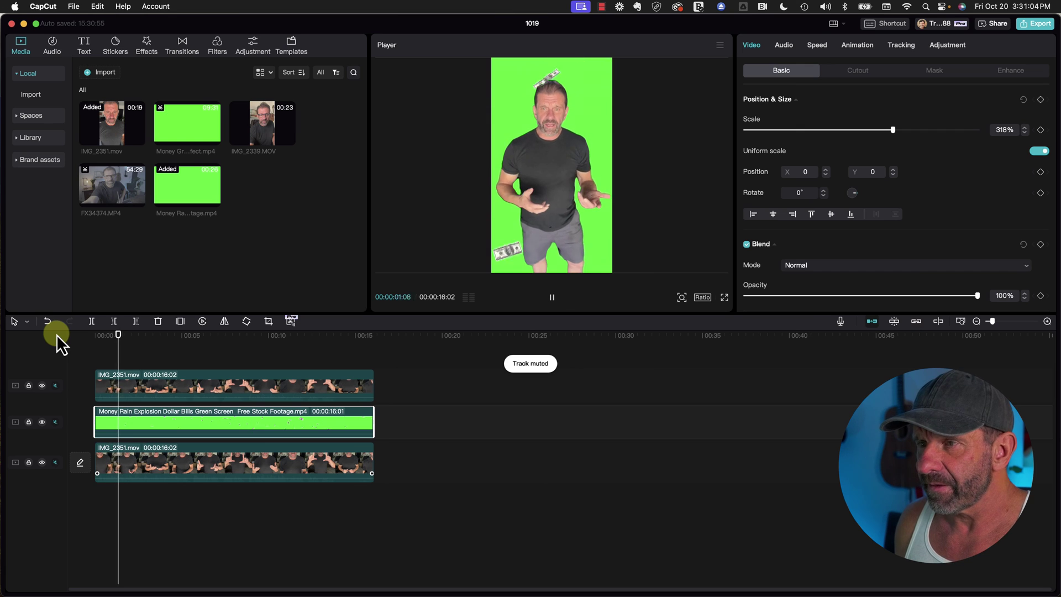
{"action": "key", "text": "space"}
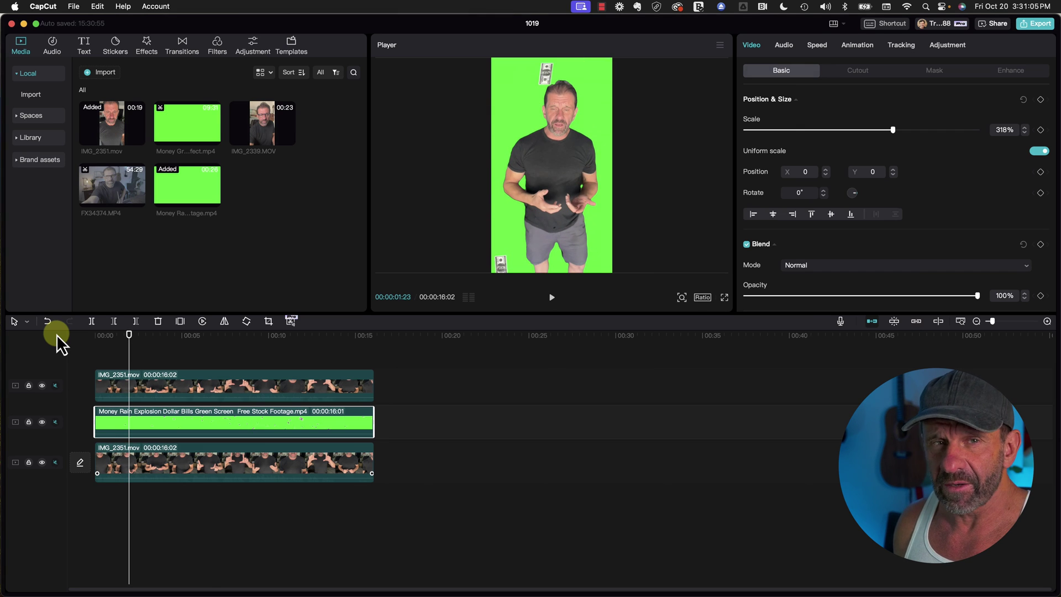
{"action": "left_click", "coordinate": [195, 418]}
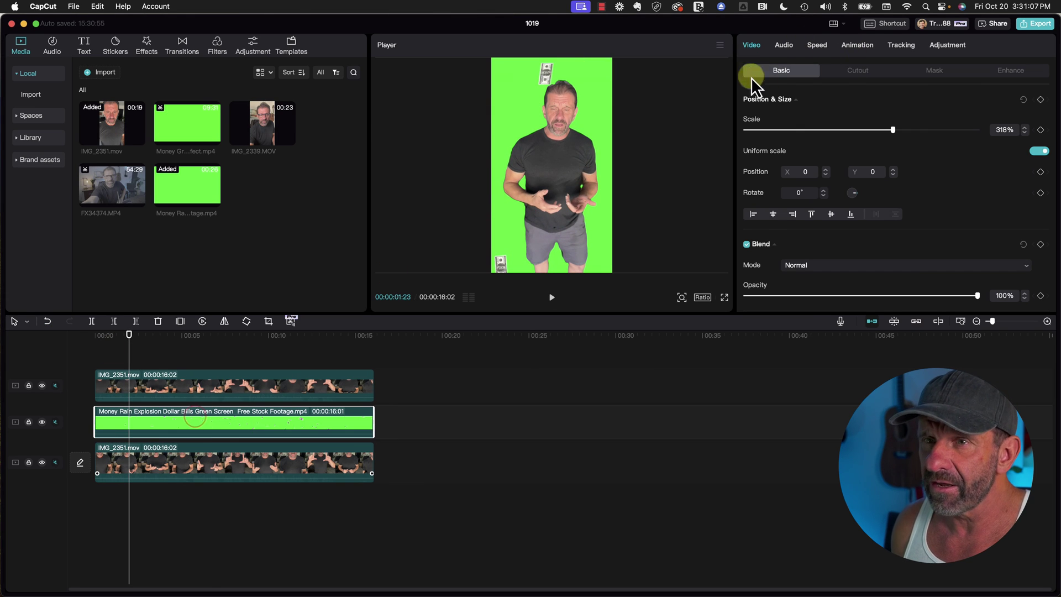
Chroma-key the Money Rain clip by sampling its green screen, with Strength near maximum.
{"action": "left_click", "coordinate": [858, 70]}
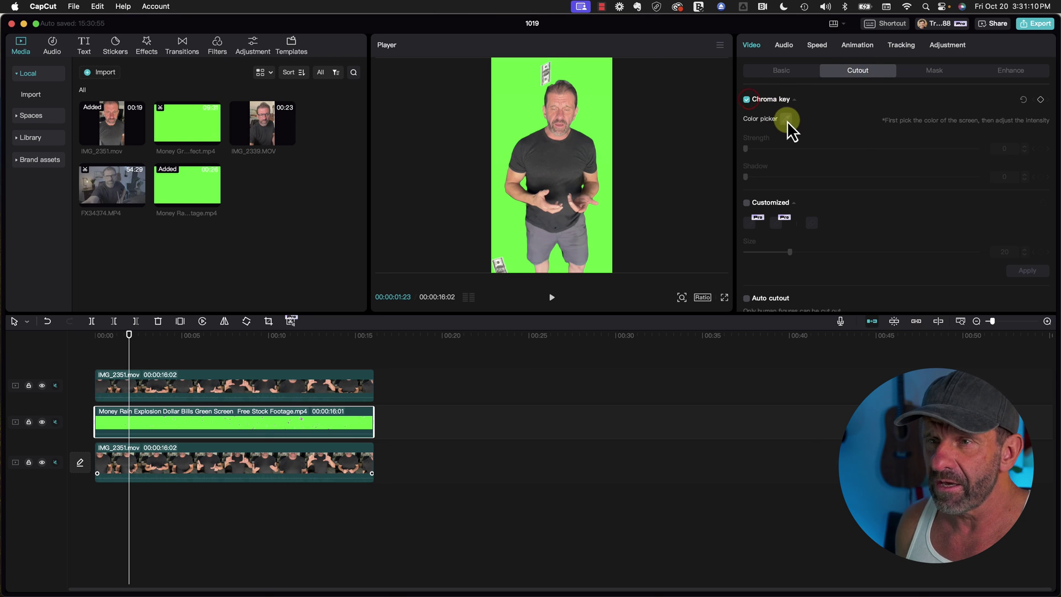
{"action": "left_click", "coordinate": [787, 121]}
{"action": "left_click", "coordinate": [586, 121]}
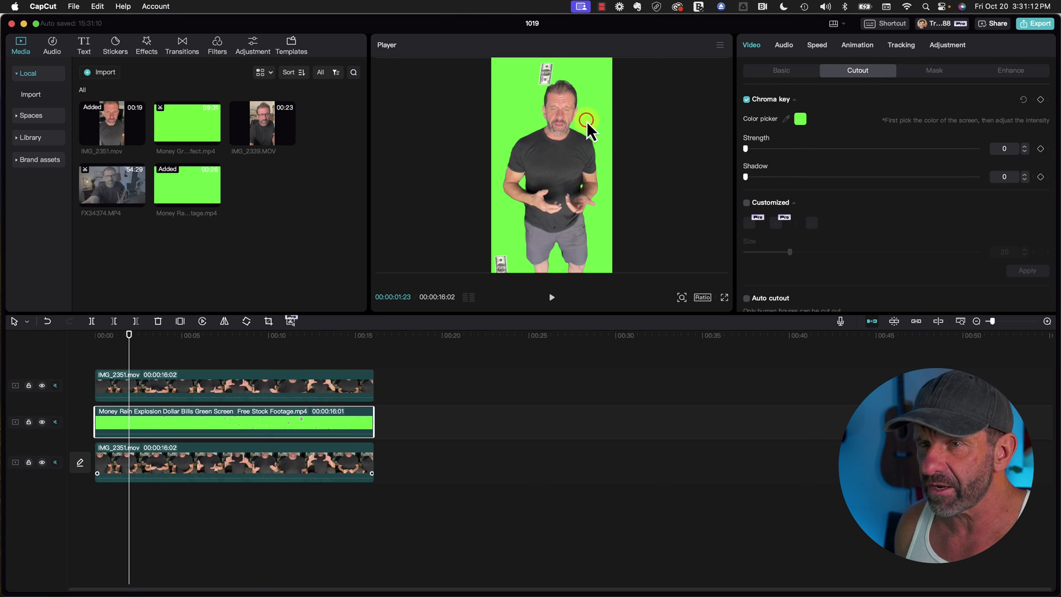
{"action": "left_click_drag", "start_coordinate": [748, 148], "coordinate": [830, 153]}
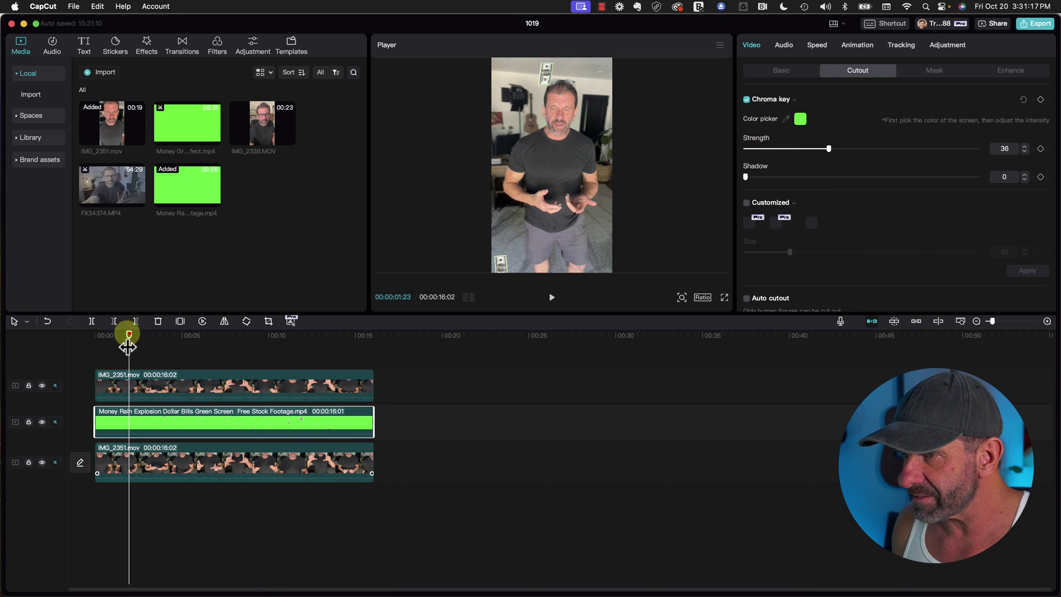
{"action": "left_click_drag", "start_coordinate": [128, 346], "coordinate": [104, 332]}
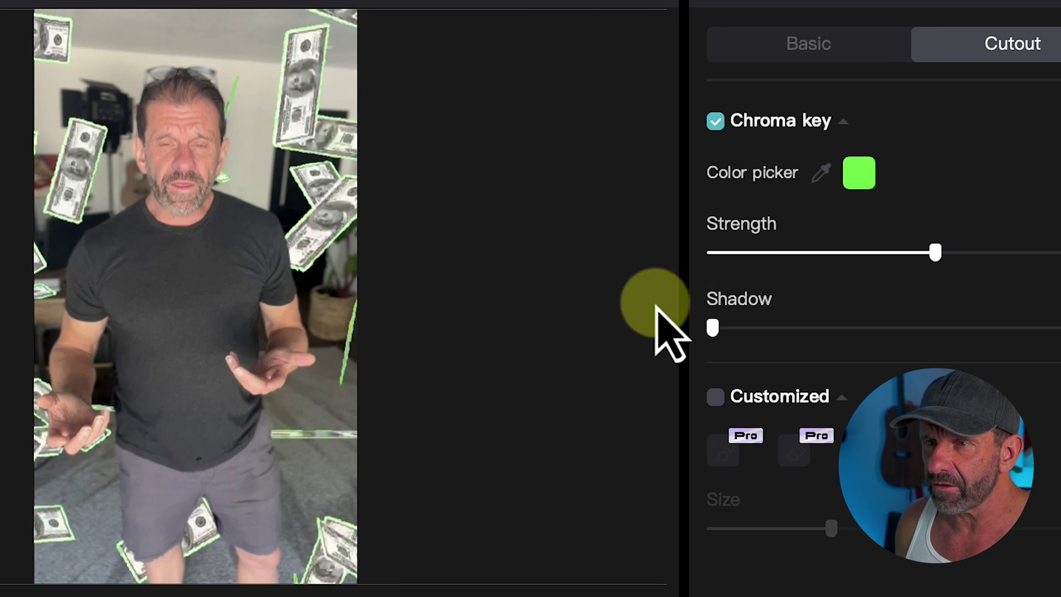
{"action": "left_click_drag", "start_coordinate": [934, 252], "coordinate": [966, 223]}
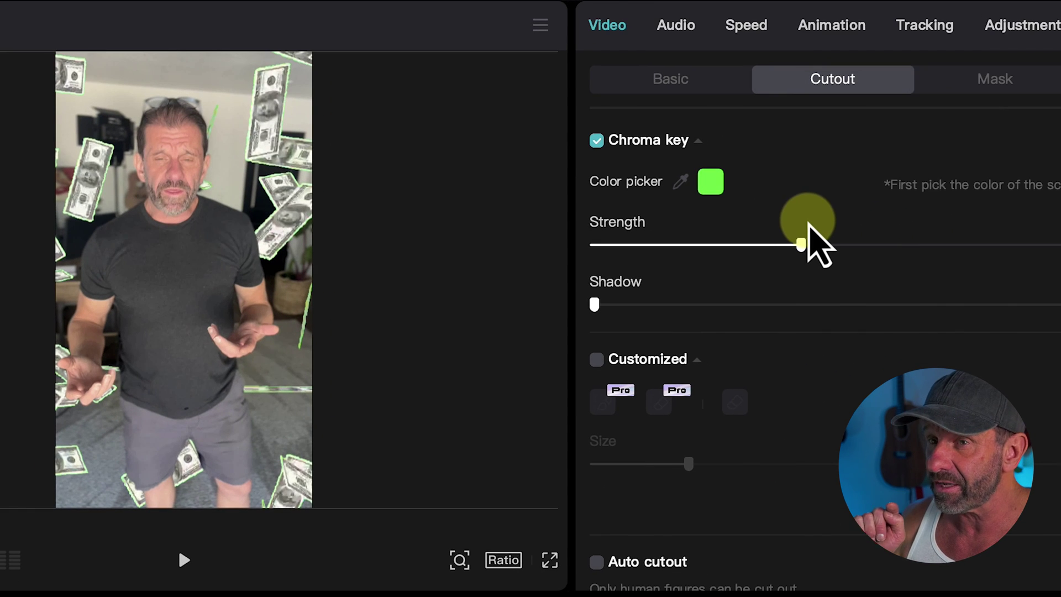
In the HSL adjustment, drop the green channel's Saturation to minimum on the Money Rain clip.
{"action": "left_click", "coordinate": [1025, 22]}
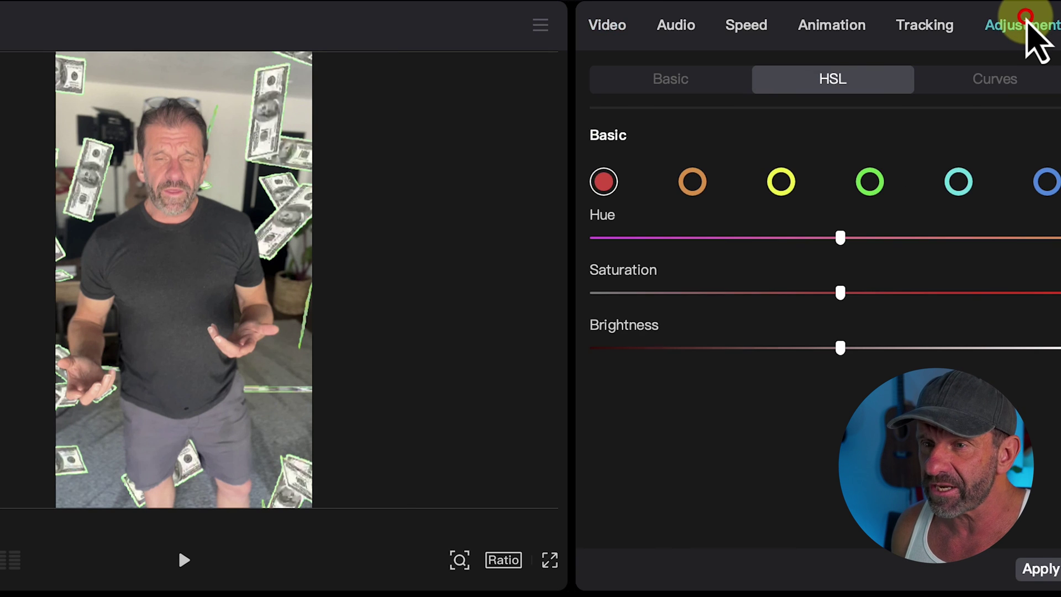
{"action": "left_click", "coordinate": [656, 79]}
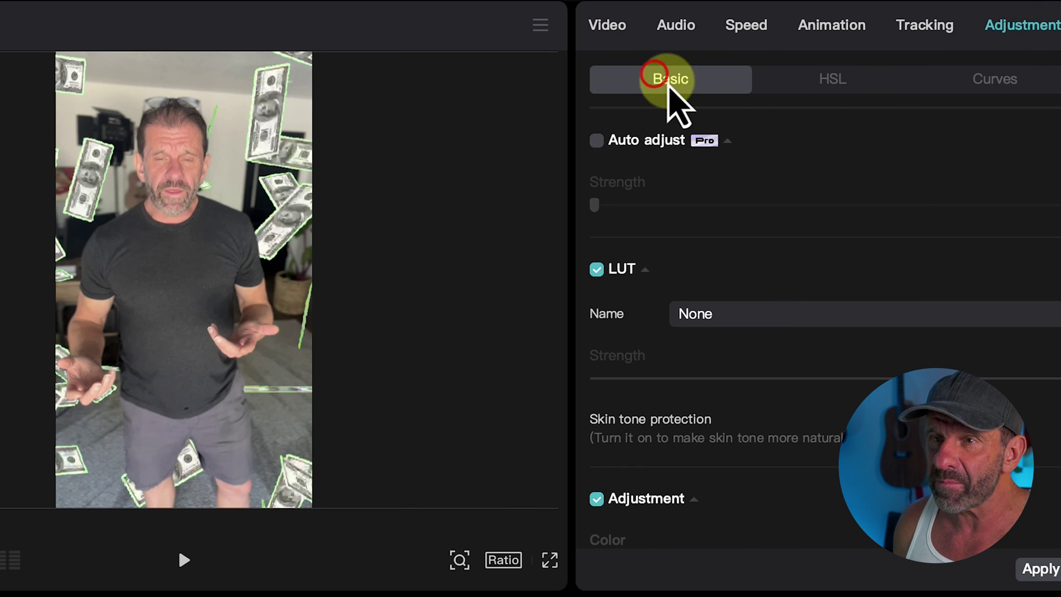
{"action": "left_click", "coordinate": [839, 80]}
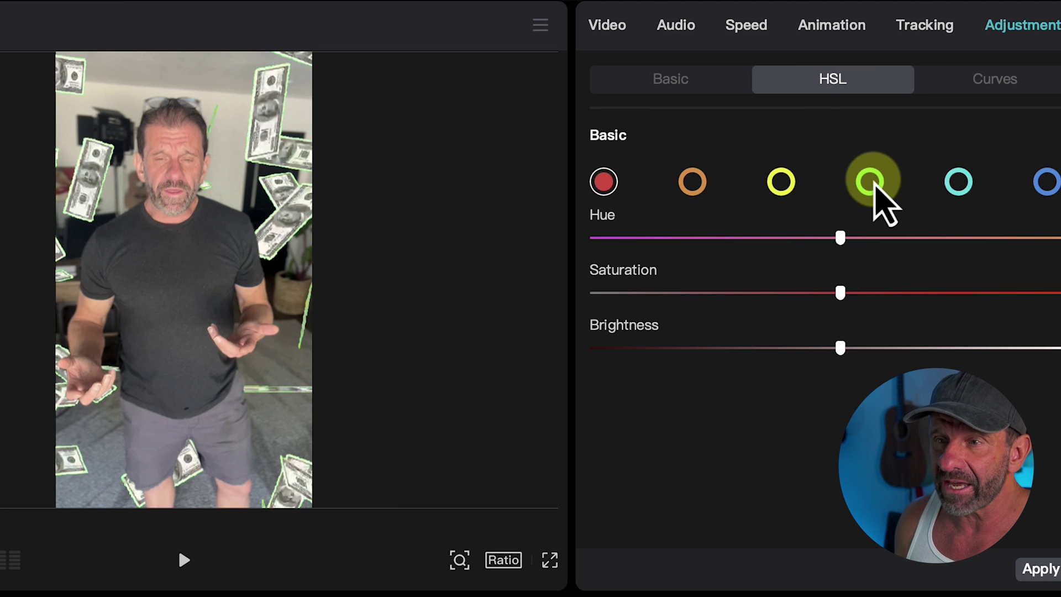
{"action": "left_click", "coordinate": [872, 183]}
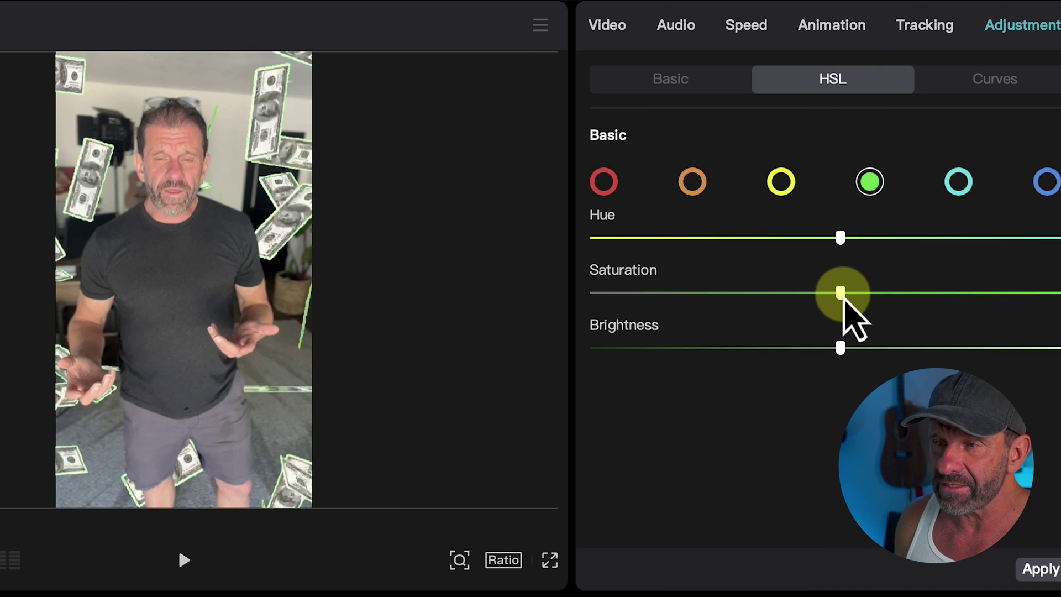
{"action": "left_click_drag", "start_coordinate": [843, 294], "coordinate": [532, 292]}
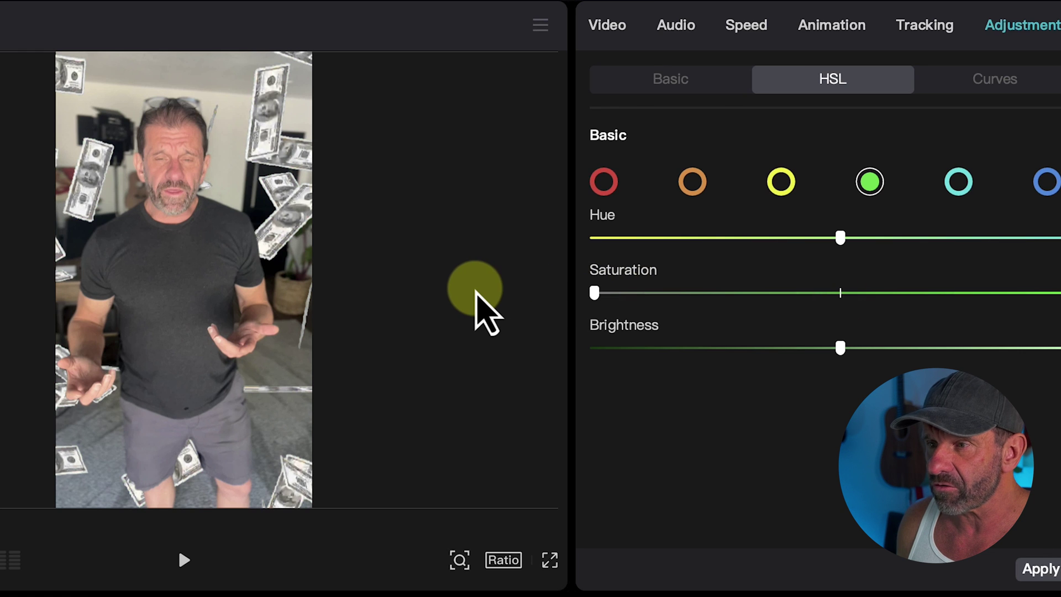